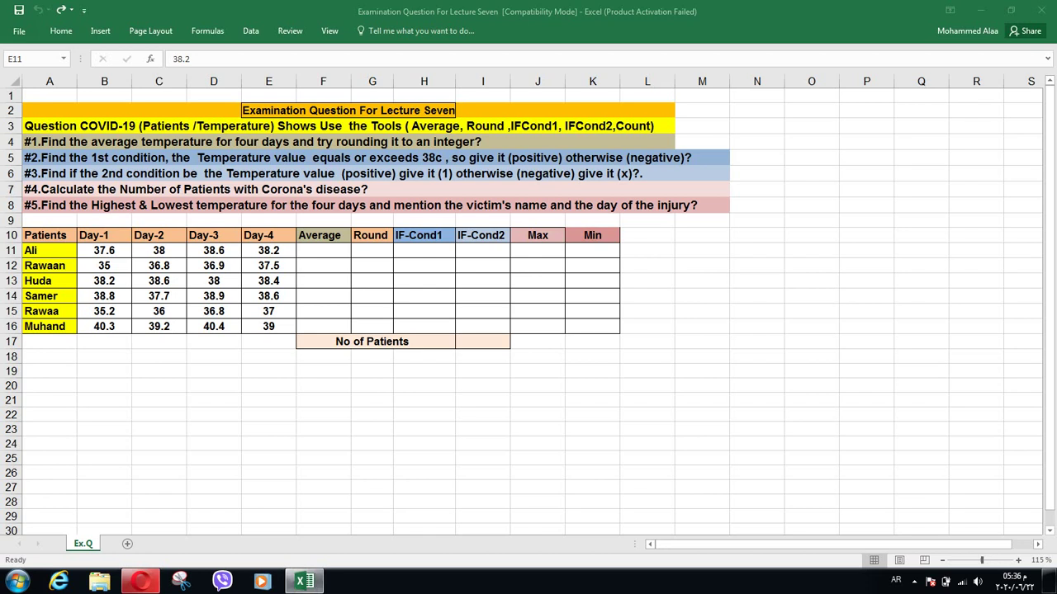
left_click(304, 582)
left_click(104, 250)
left_click(159, 250)
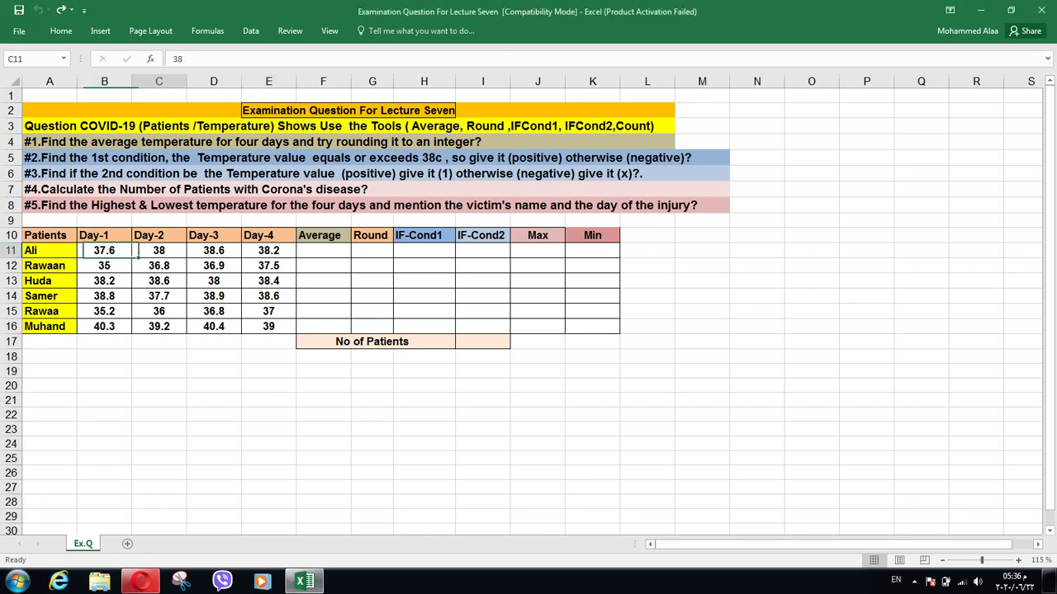
left_click(214, 250)
left_click_drag(323, 235, 592, 327)
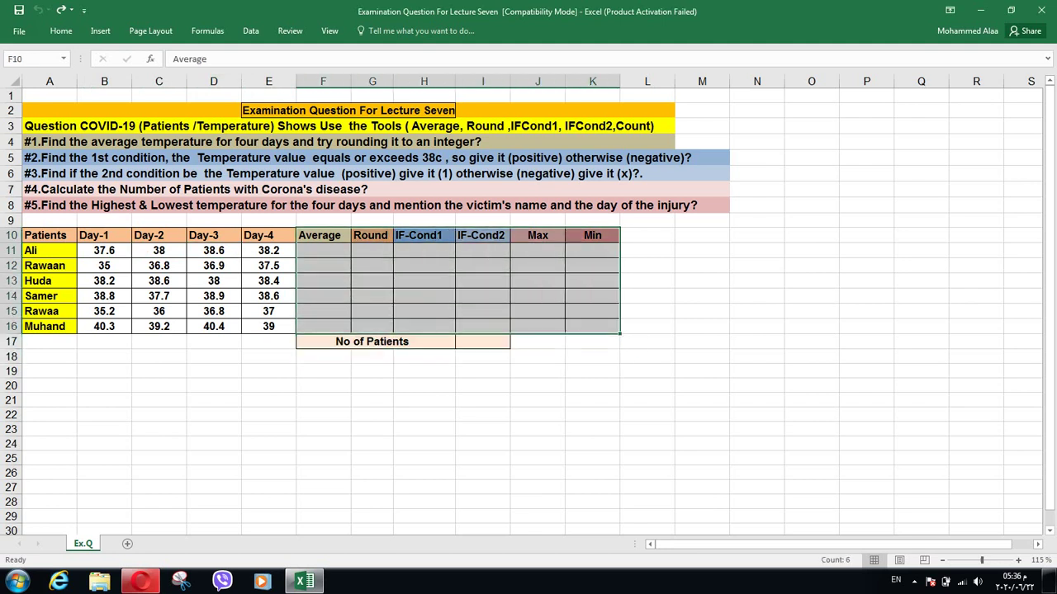
left_click(323, 235)
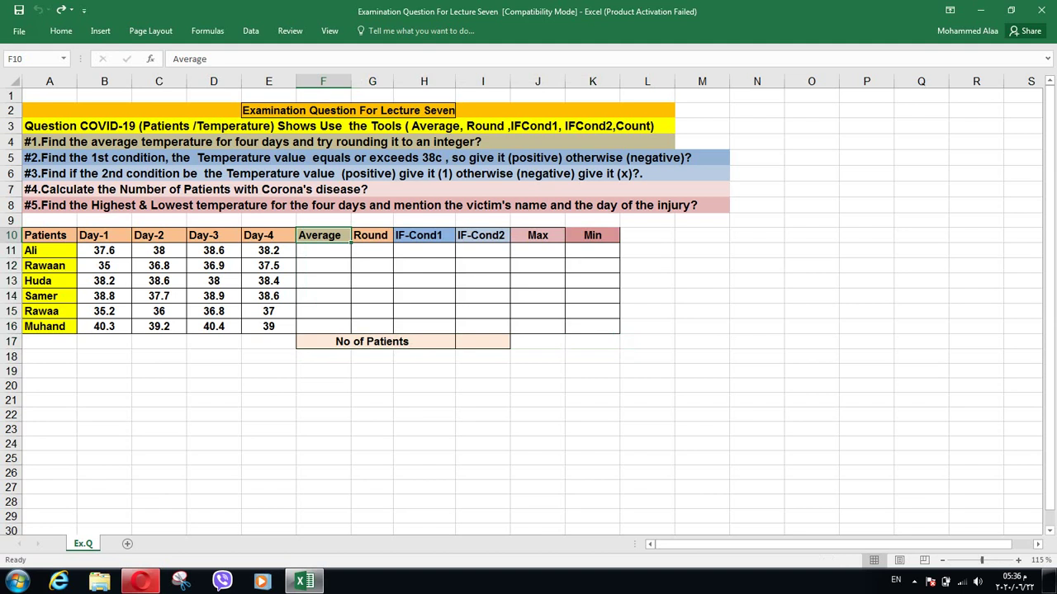
- Calculate each patient's four-day average with =AVERAGE(B11:E11) in F11 and fill the formula down to F16
left_click(323, 250)
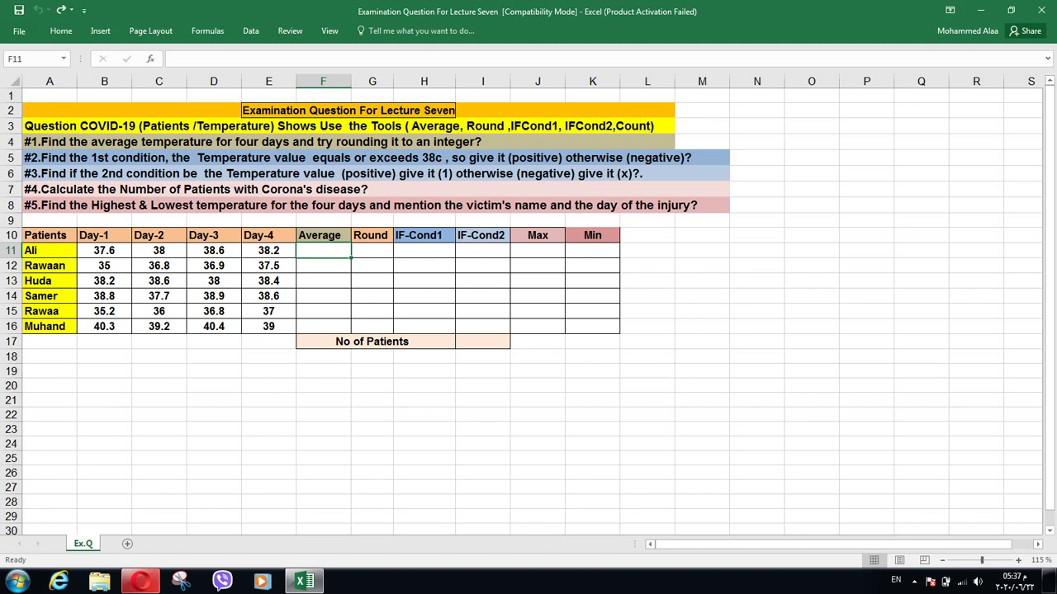
type("=")
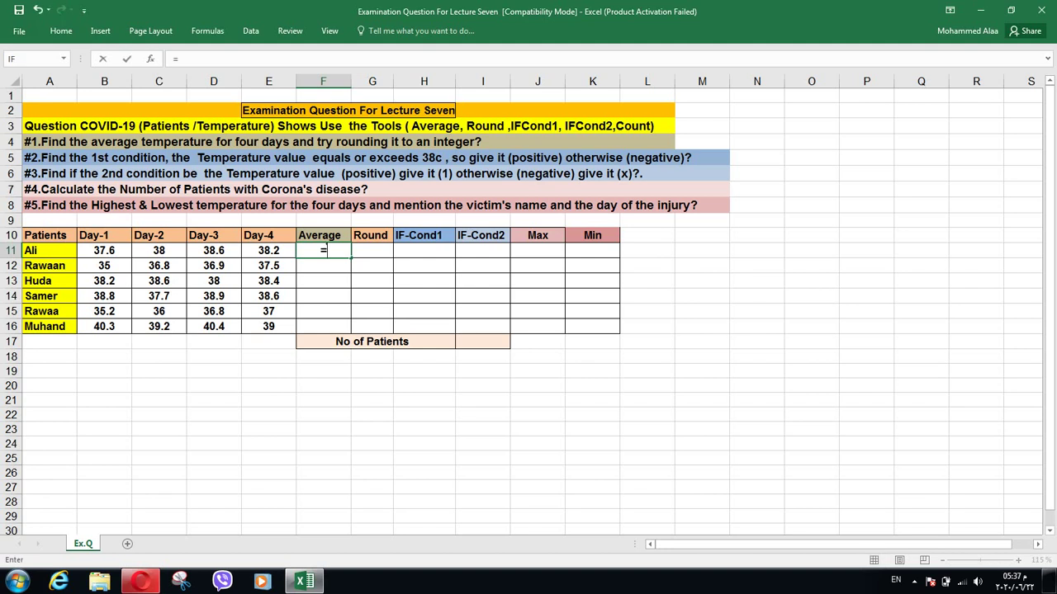
type("av")
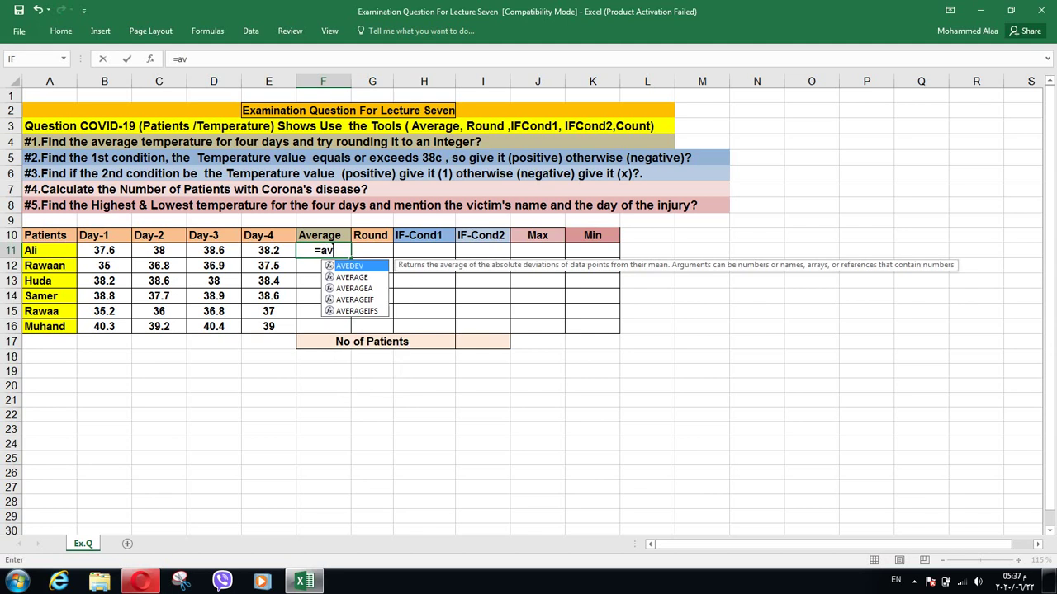
key("Down")
key("Tab")
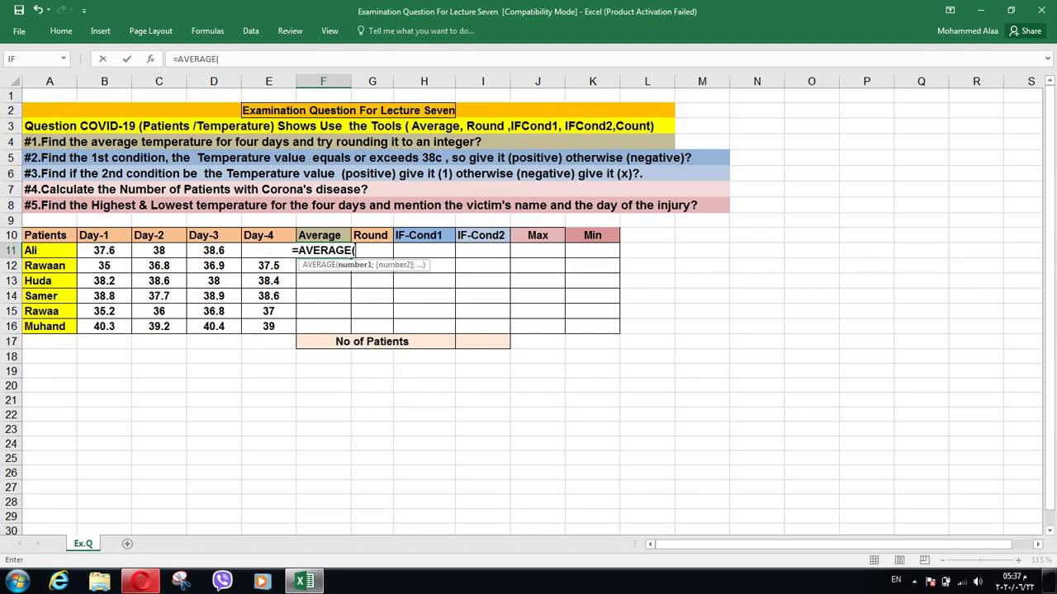
left_click_drag(98, 250, 266, 253)
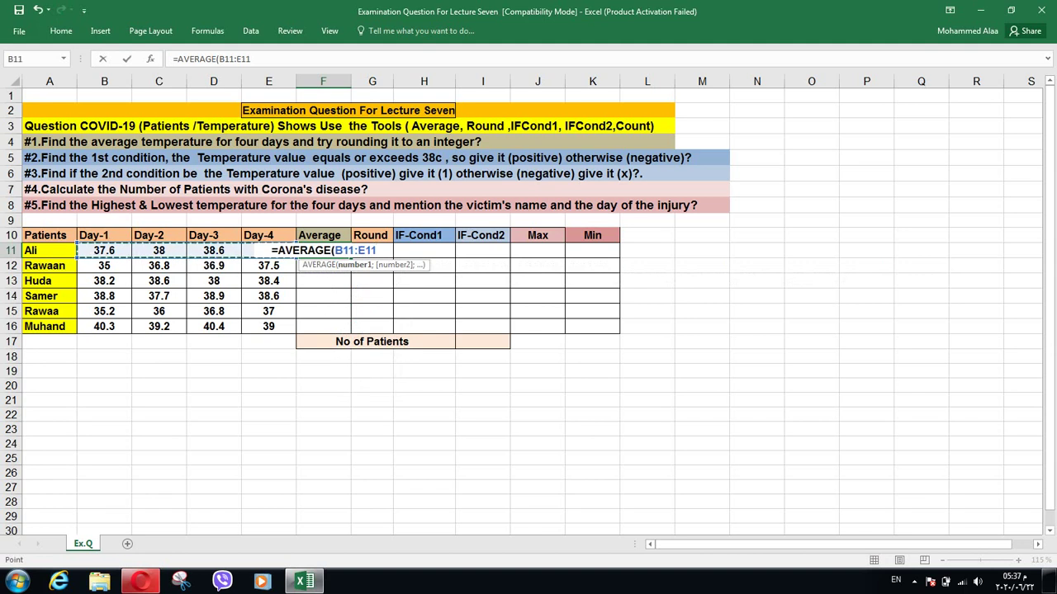
key("Return")
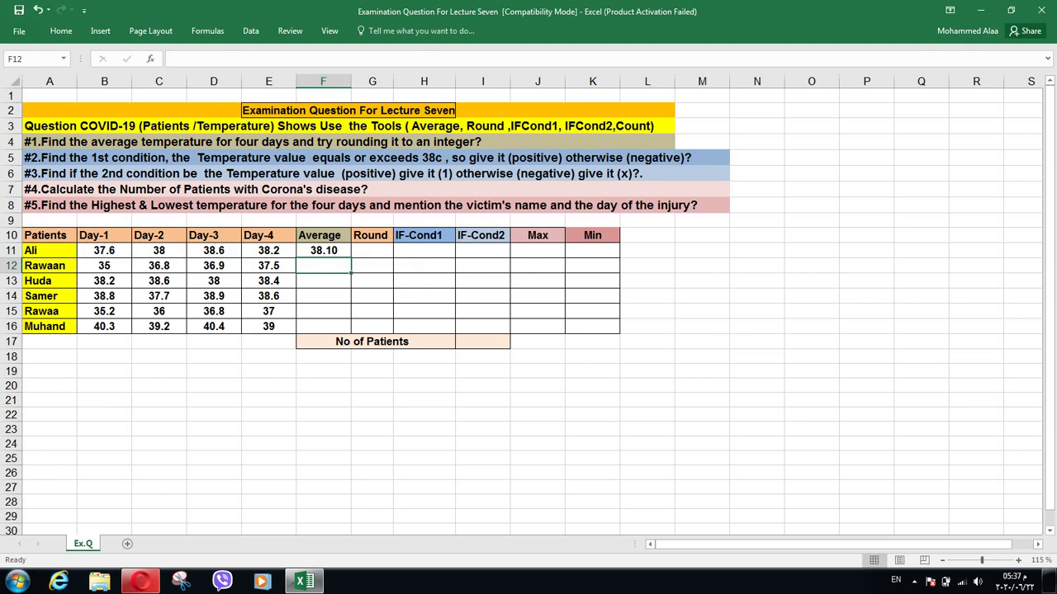
left_click(323, 251)
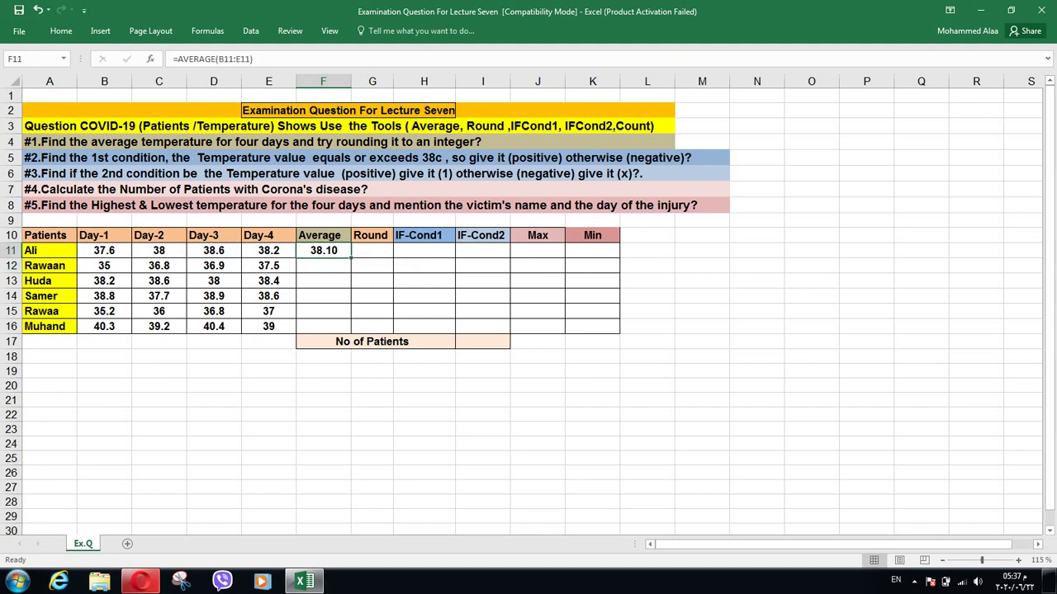
left_click_drag(351, 258, 351, 330)
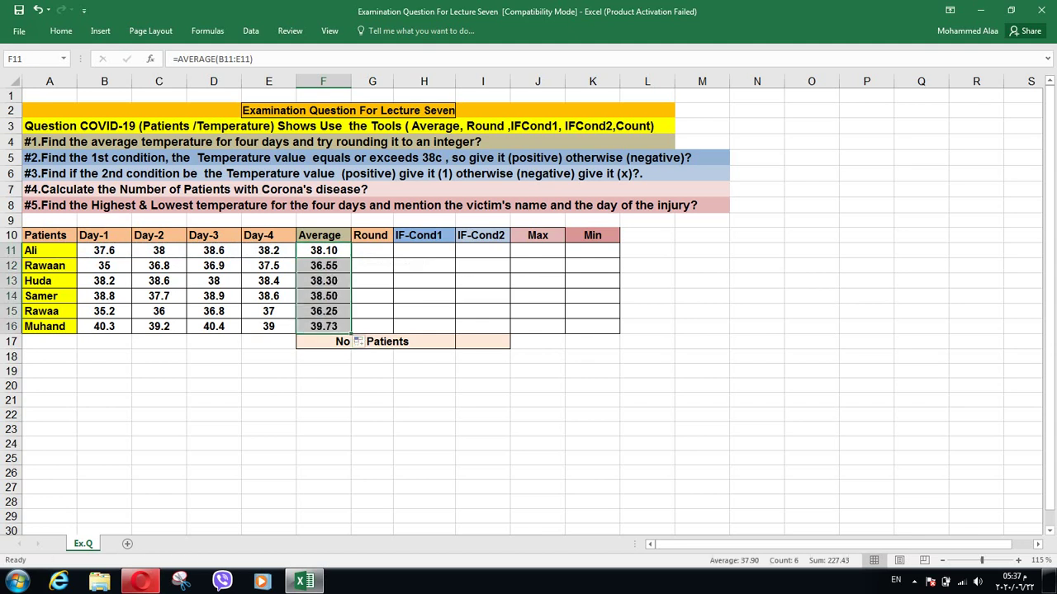
- Round the averages to integers with =ROUND(F11;0) in G11 and fill the formula down to G16
left_click(372, 251)
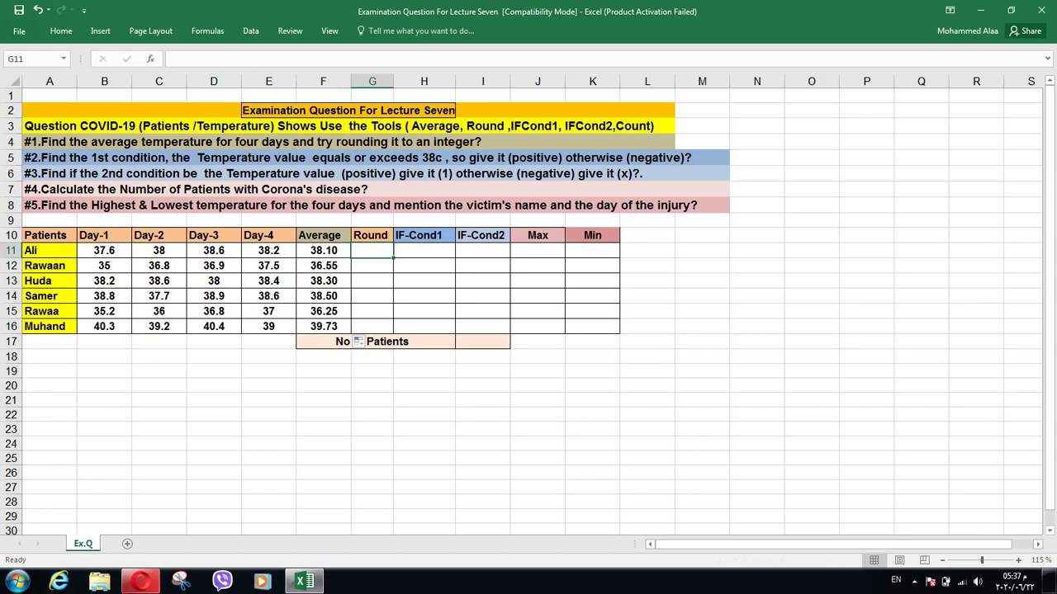
type("=")
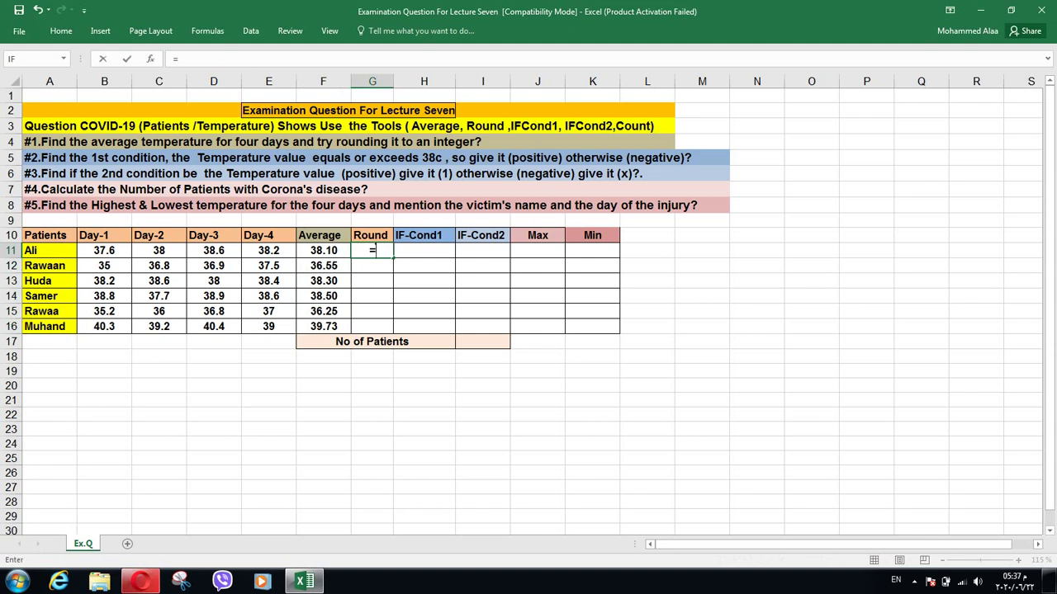
type("ro")
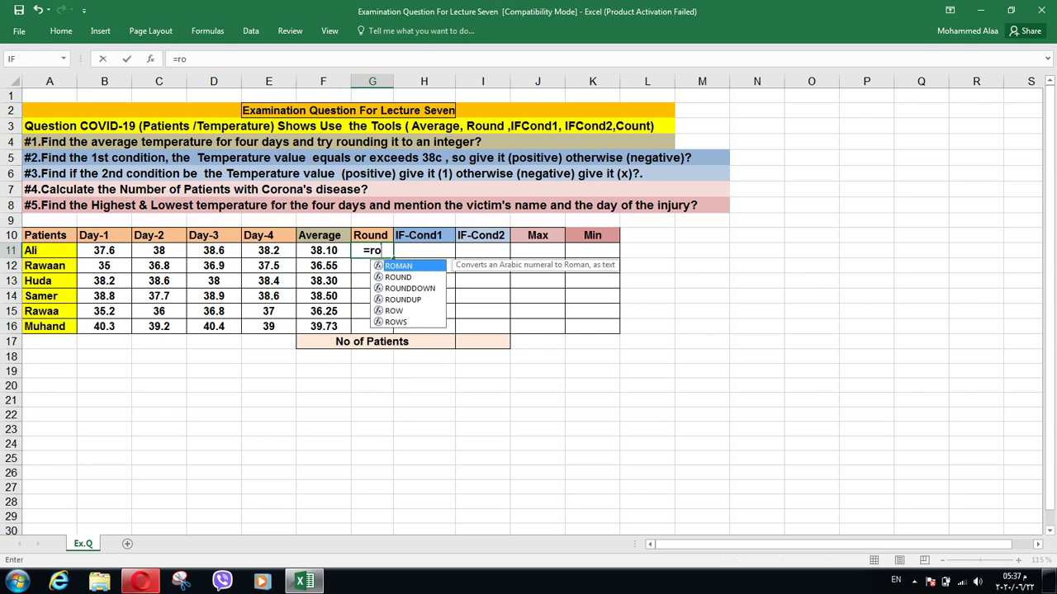
type("u")
key("Tab")
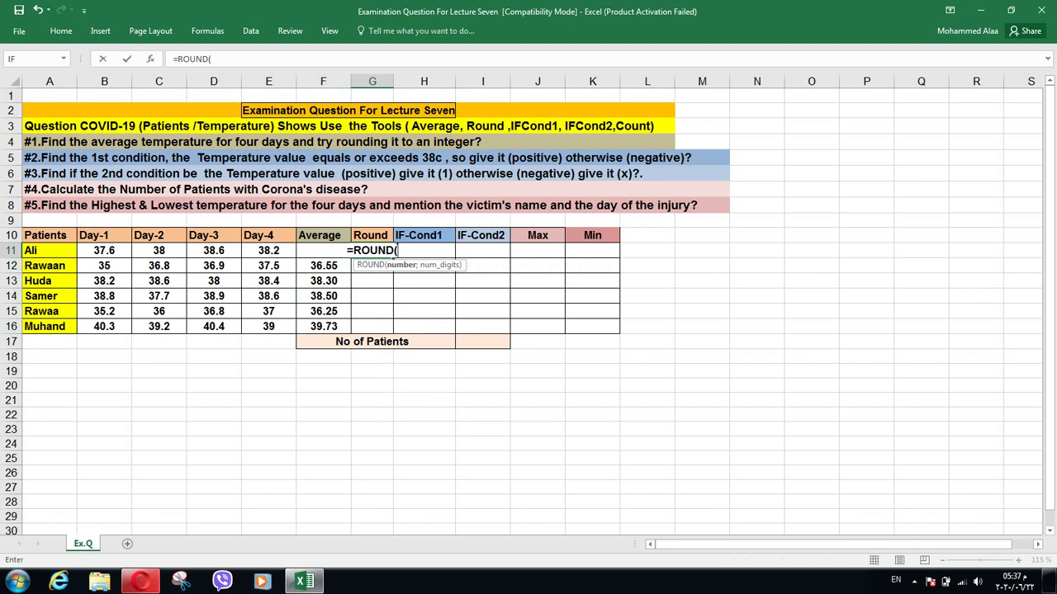
key("Left")
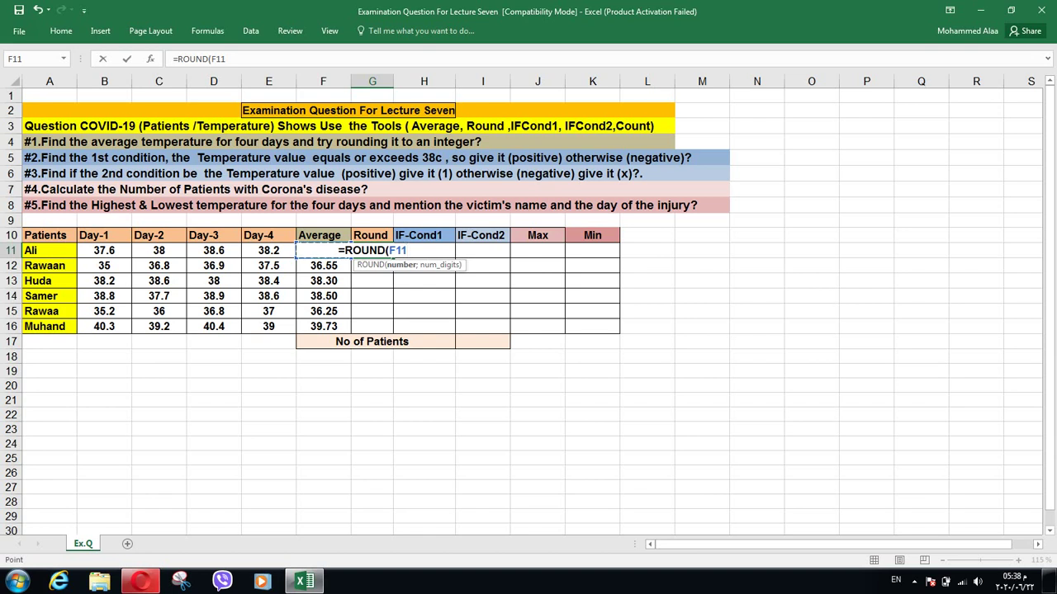
type(";")
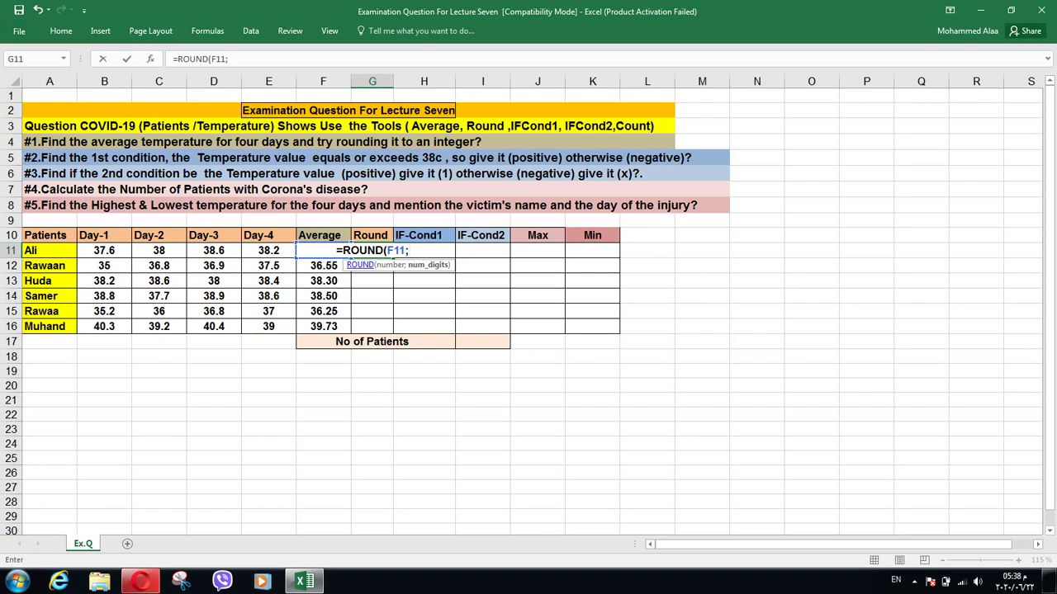
type("0)")
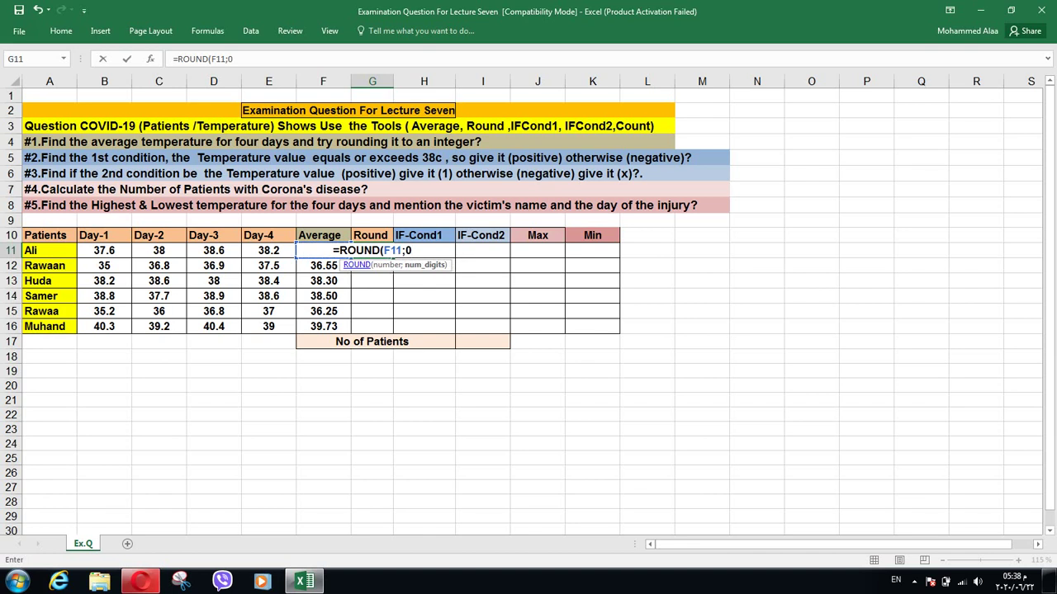
key("Return")
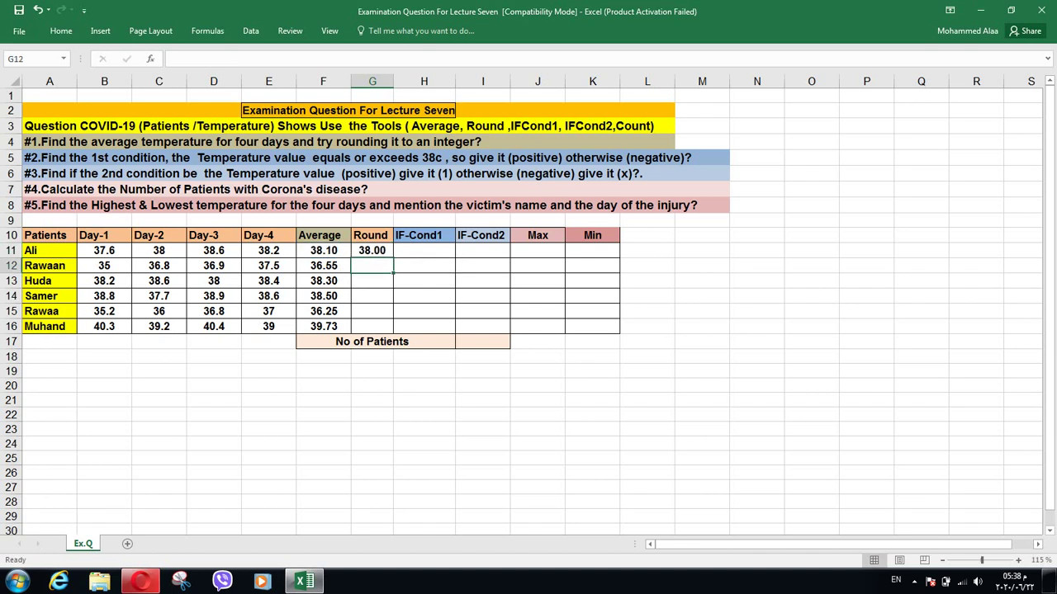
left_click(372, 250)
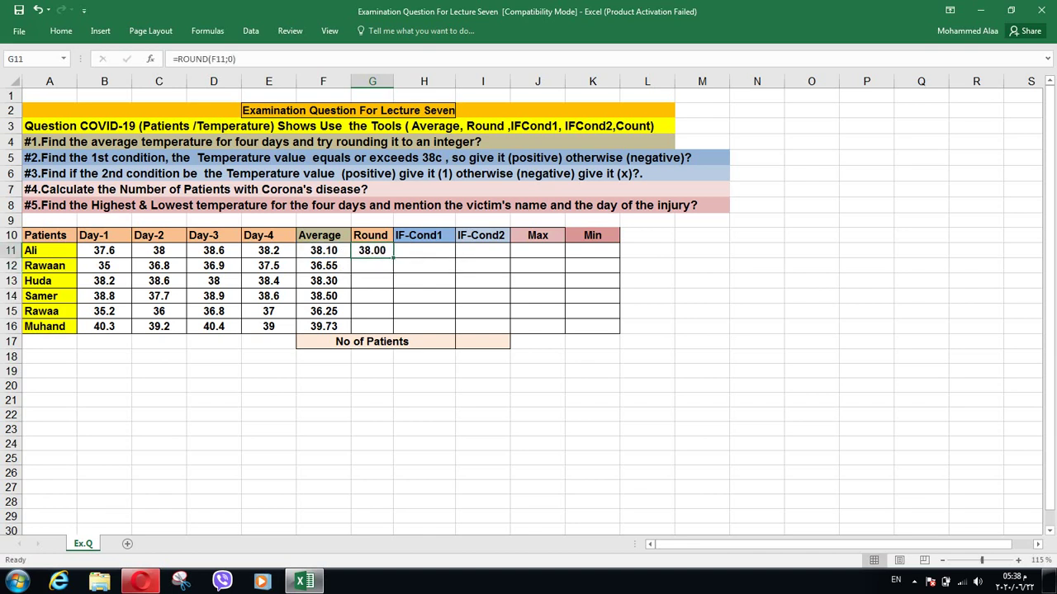
left_click_drag(394, 258, 388, 329)
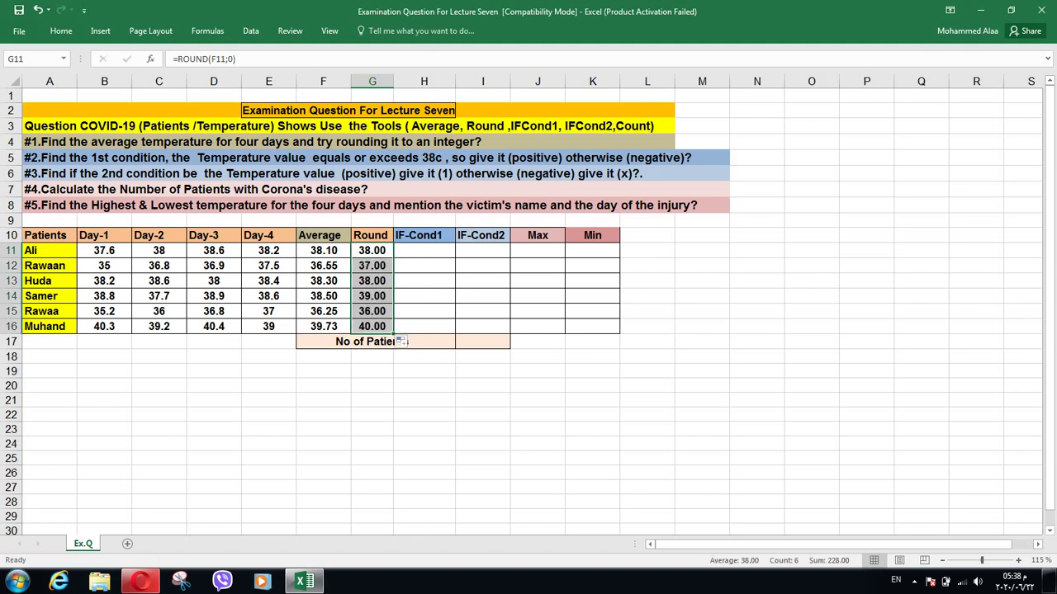
left_click(373, 401)
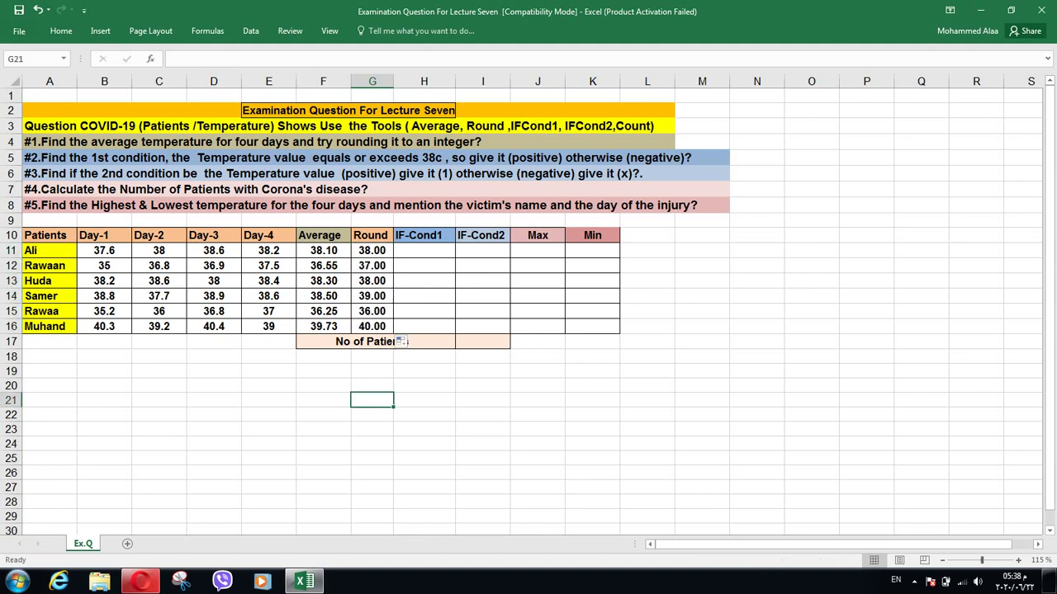
- Insert an IF function in H11 under IF-Cond1 with the logical test F11>=38
left_click(424, 251)
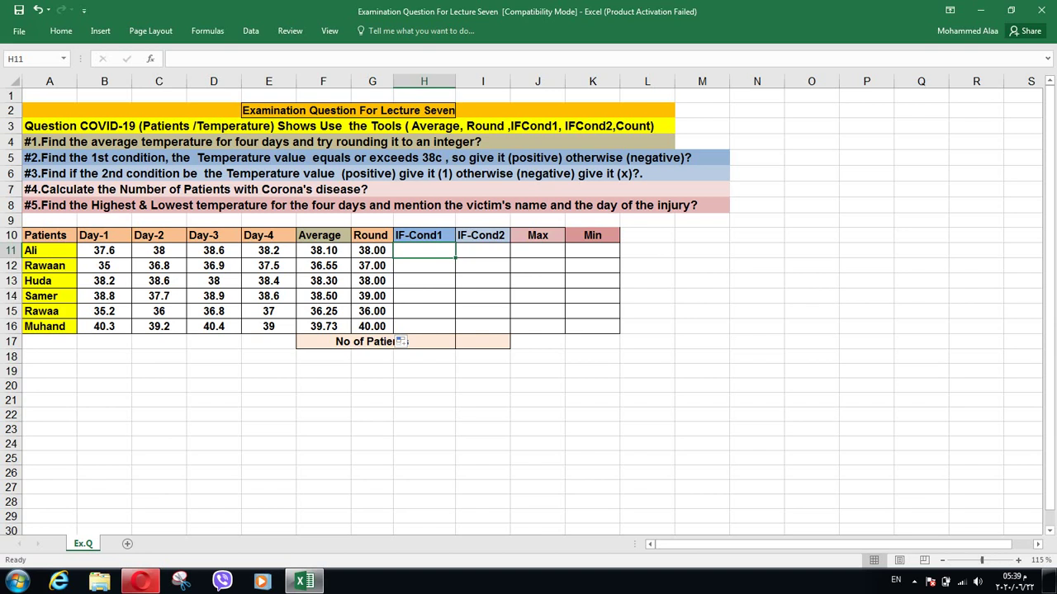
double_click(424, 250)
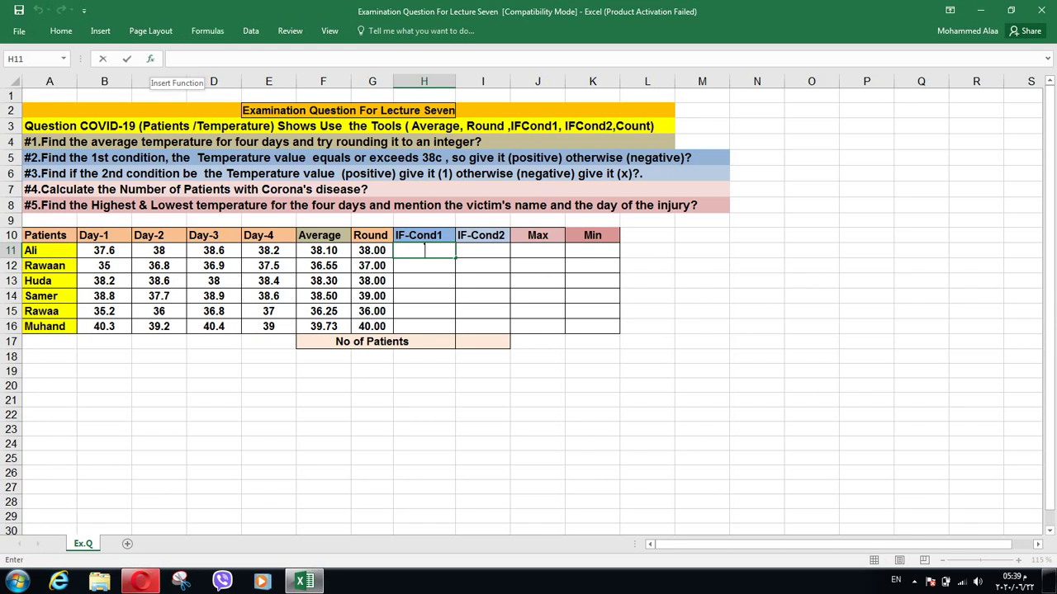
left_click(150, 58)
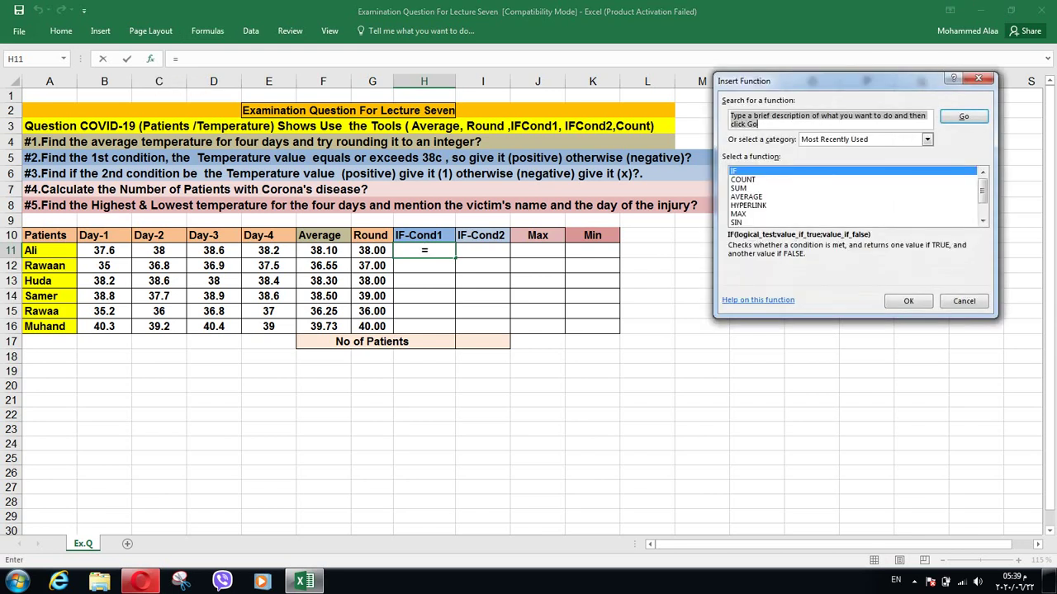
left_click(734, 171)
left_click(743, 180)
left_click(735, 171)
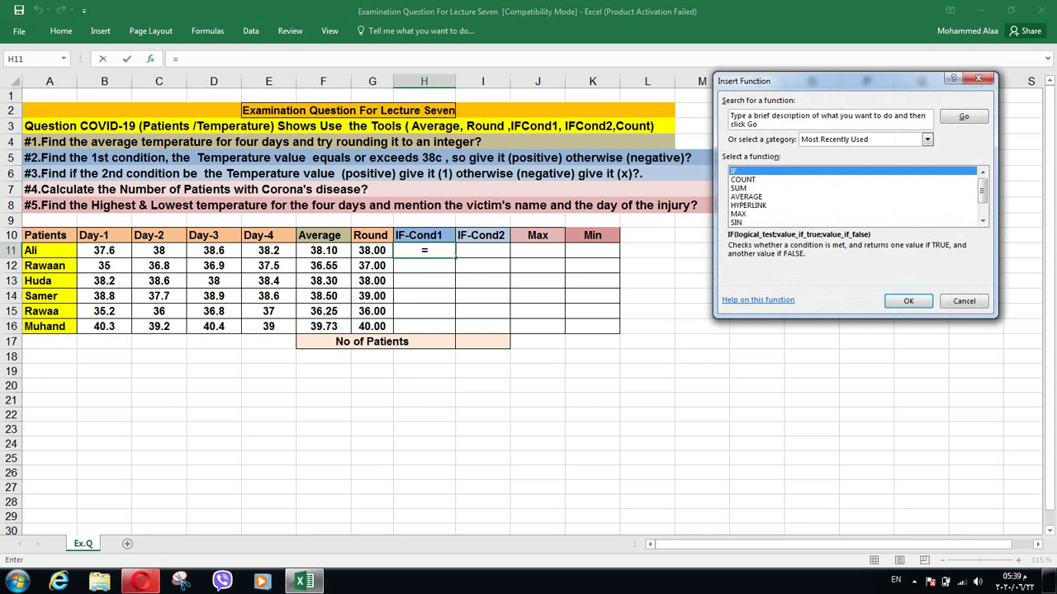
left_click(908, 301)
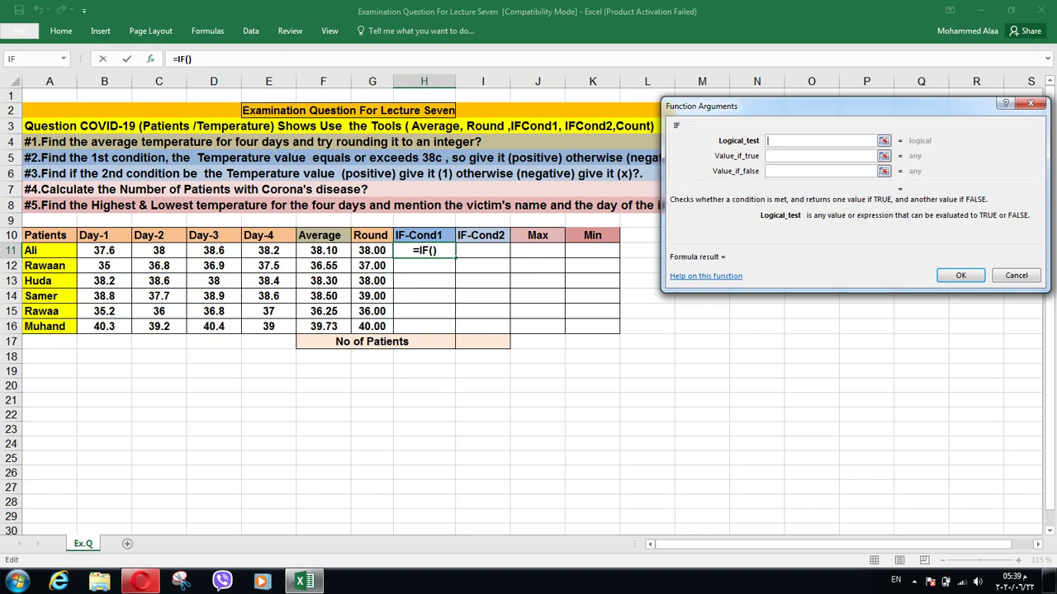
left_click(324, 250)
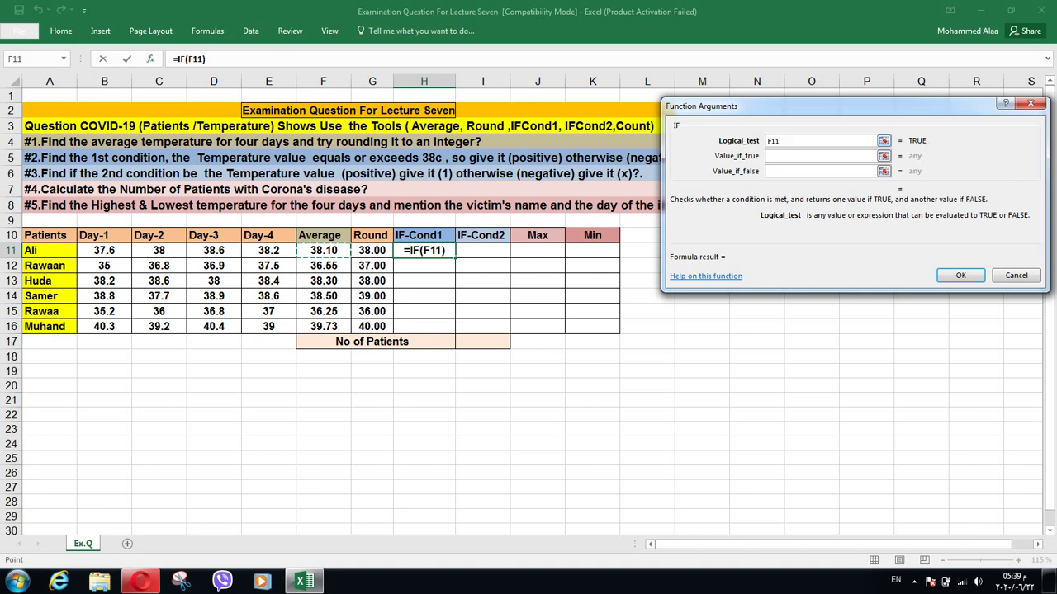
type(">")
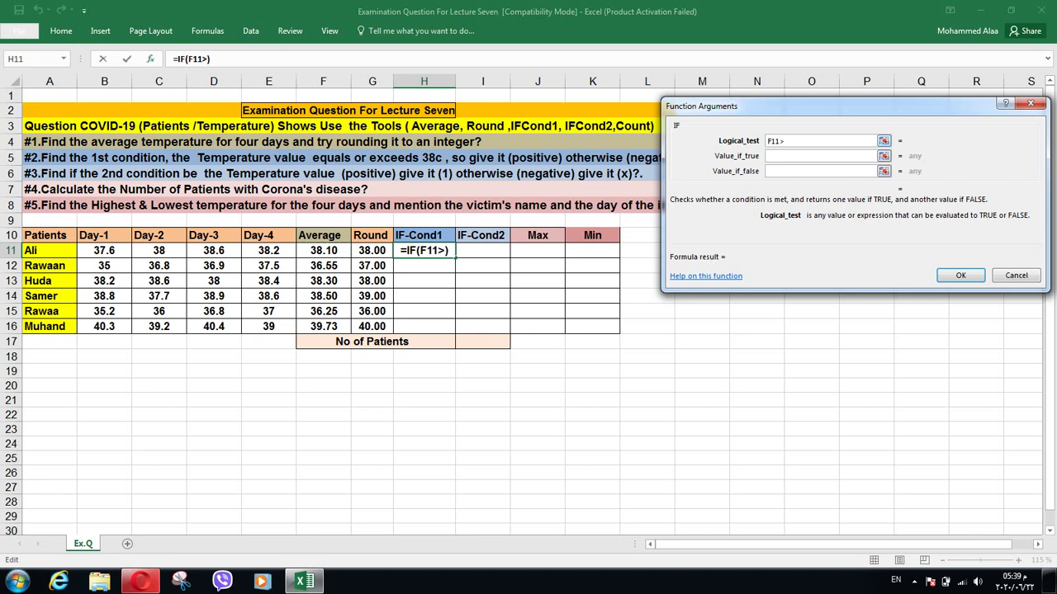
type("=38")
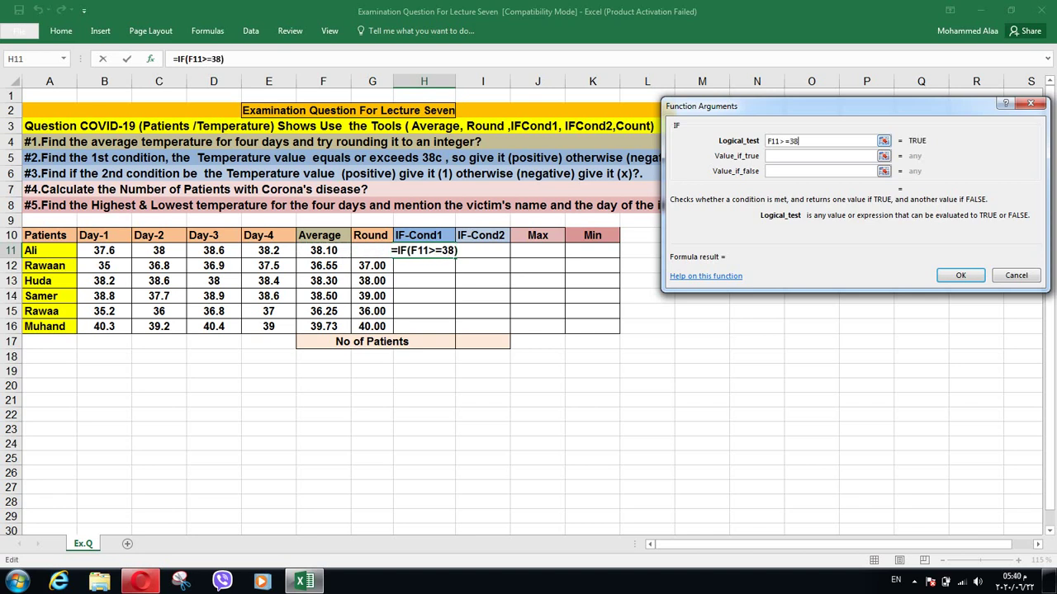
- Return "postive" when H11's IF test is true and "negative" when false, and fill the formula down to H16
left_click(769, 156)
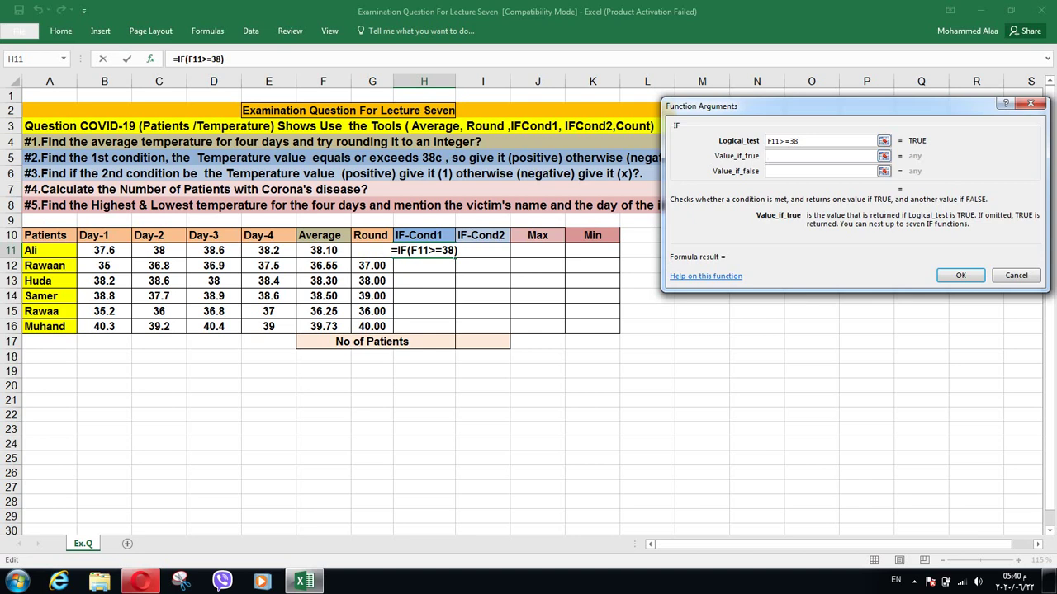
type("post")
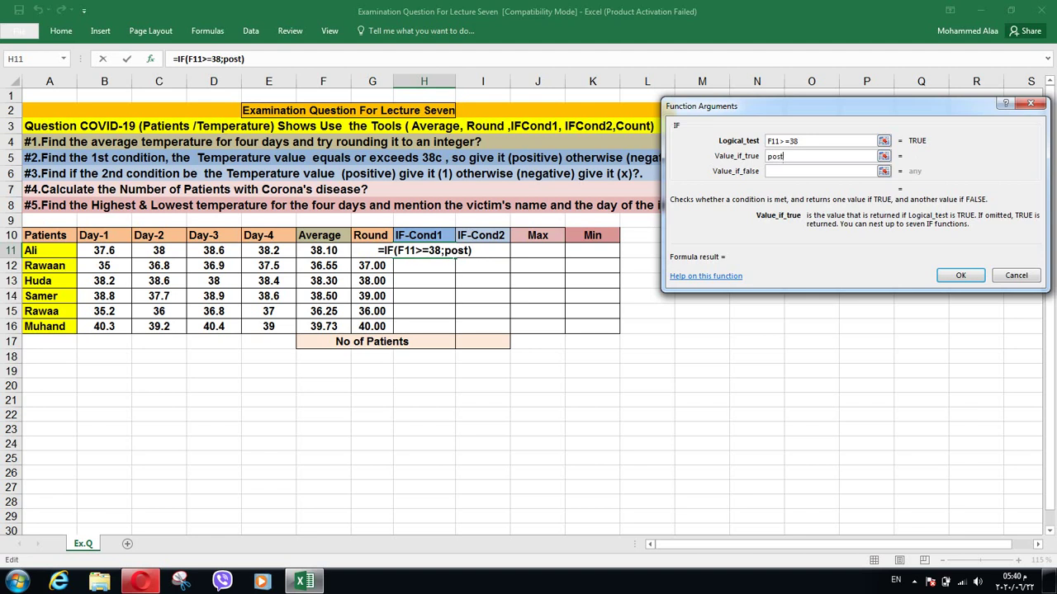
type("ive")
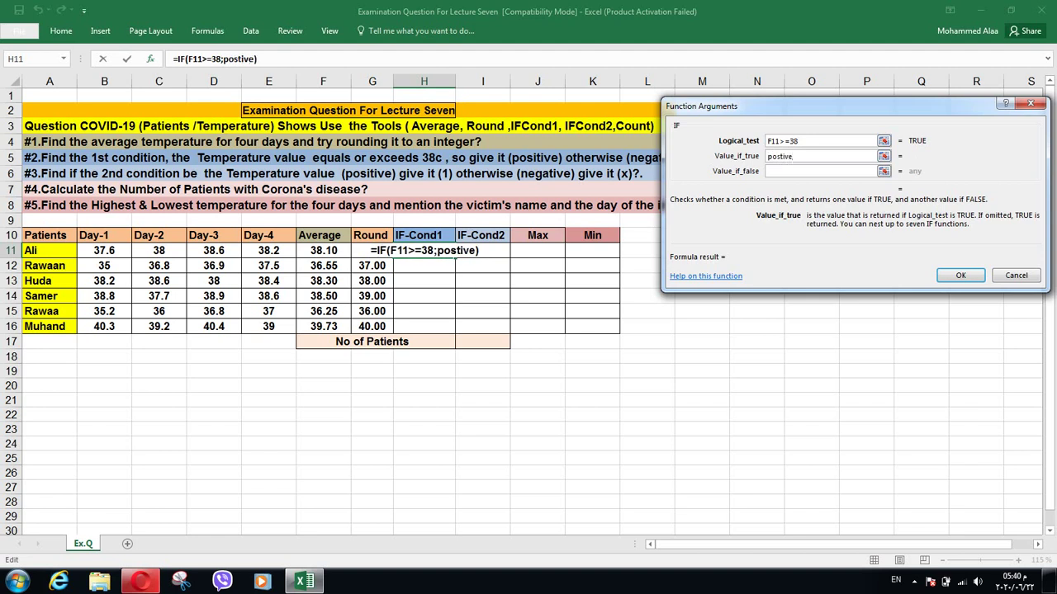
key("Tab")
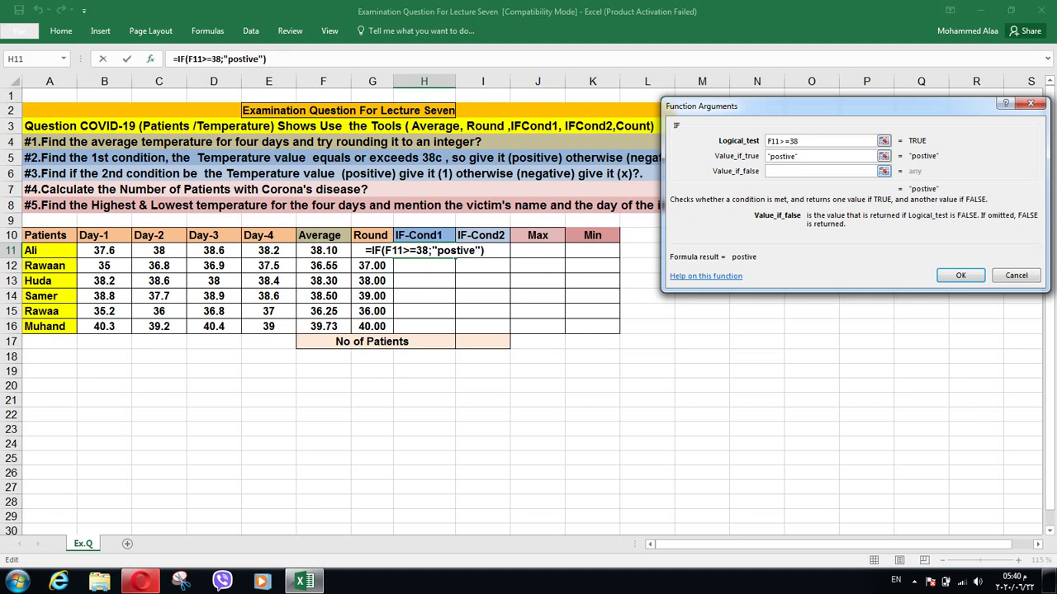
type("ne")
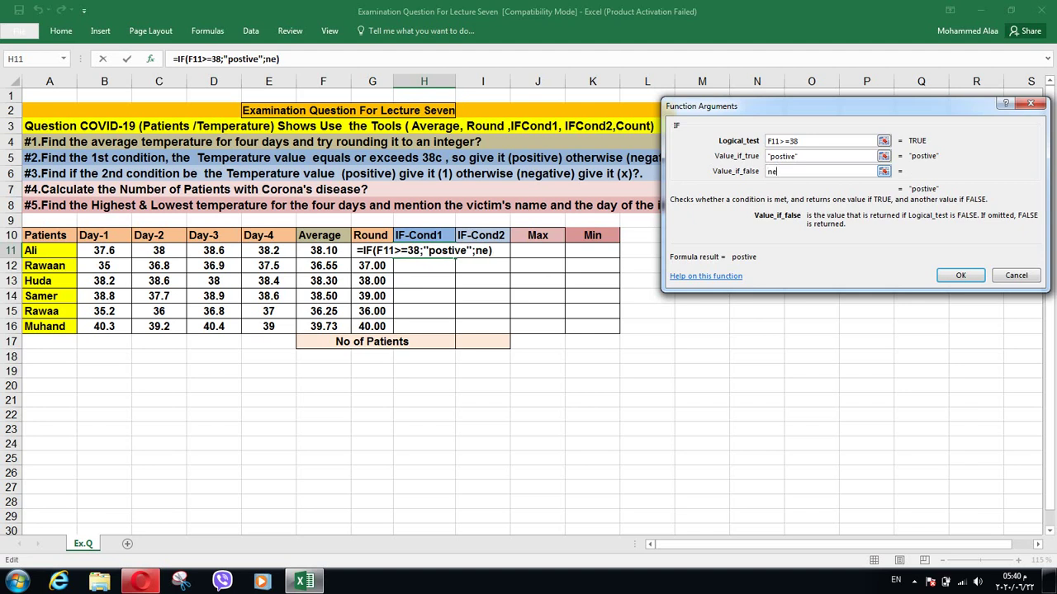
type("gative")
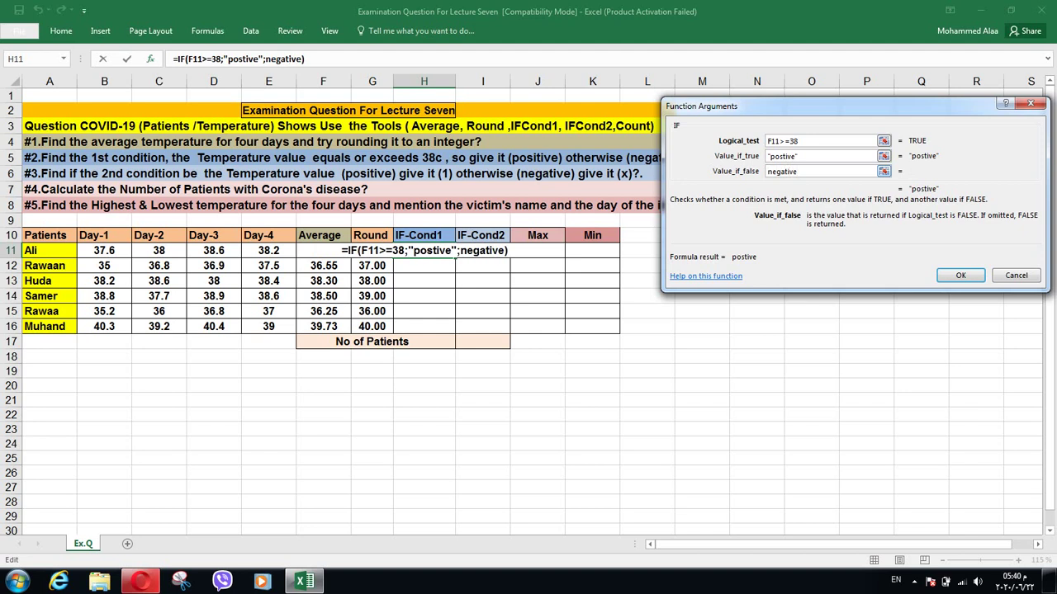
key("Return")
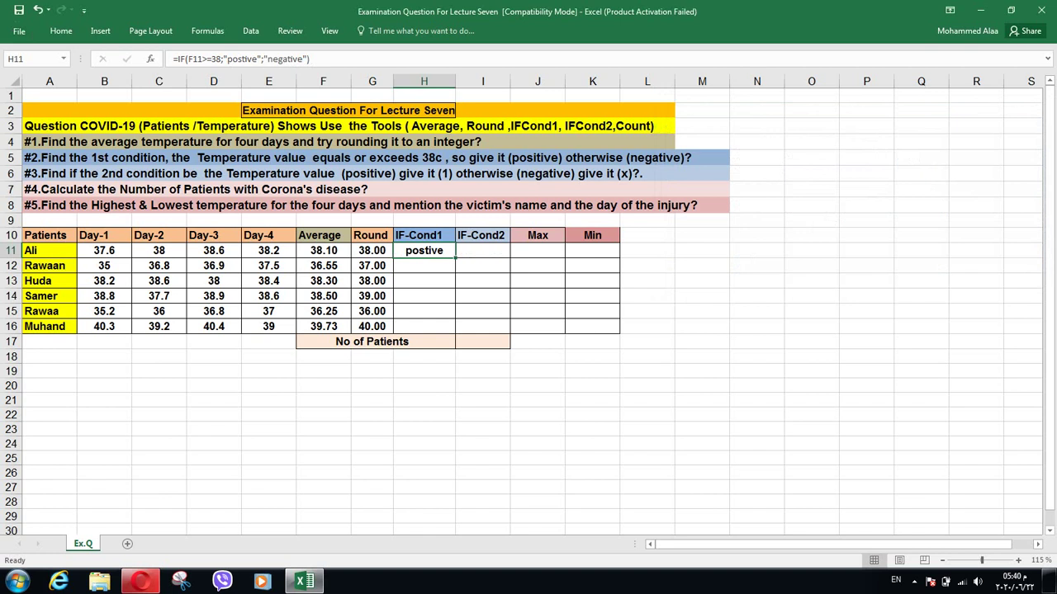
left_click_drag(454, 258, 454, 328)
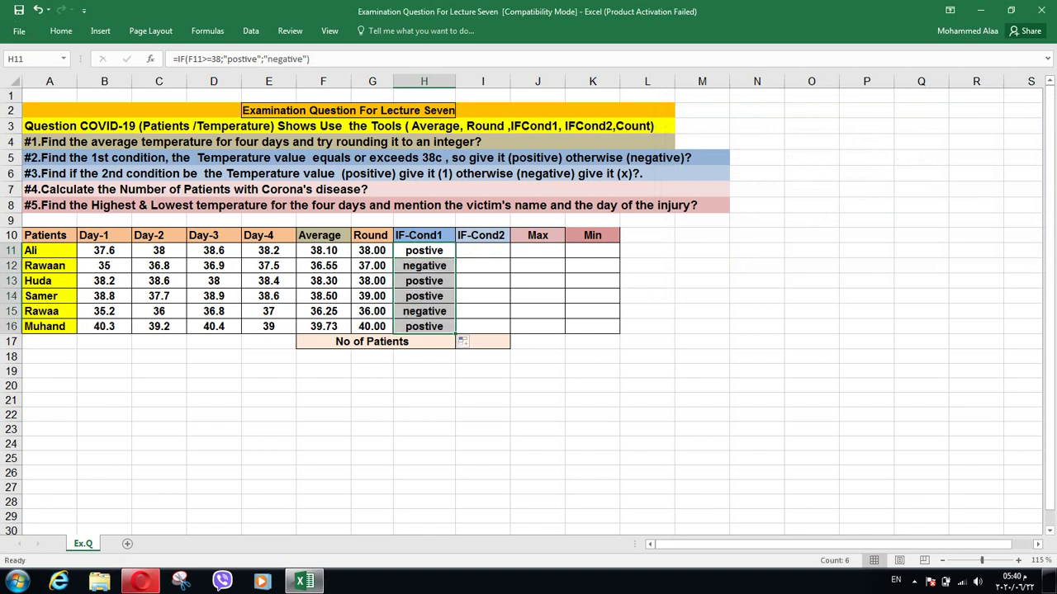
- Compare the averages in column F with the IF-Cond1 results and review the IF arguments in H14
left_click(425, 251)
left_click(324, 250)
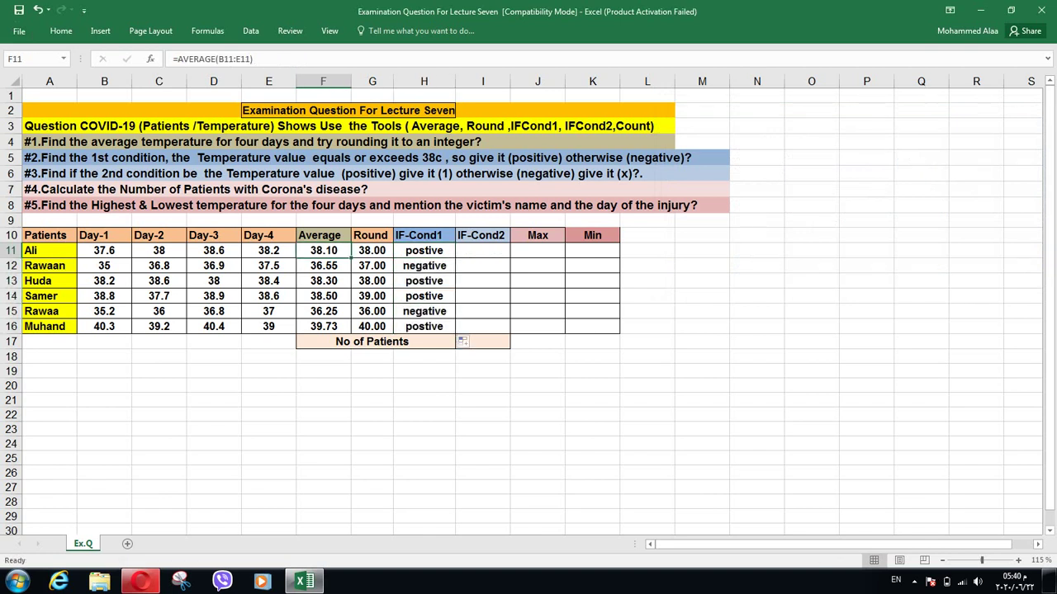
left_click(424, 250)
left_click(324, 266)
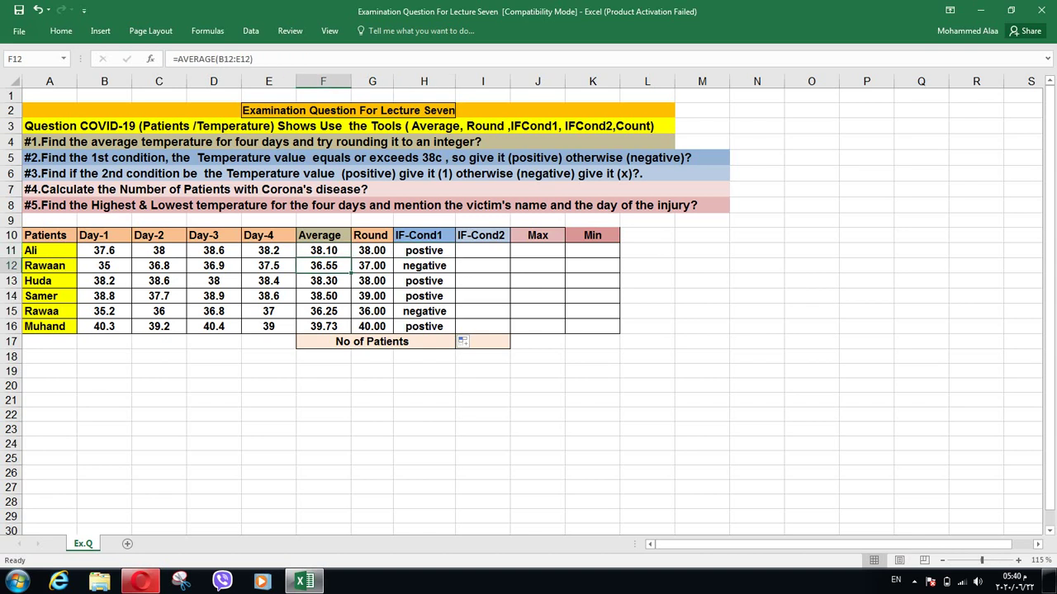
left_click(424, 265)
left_click(323, 311)
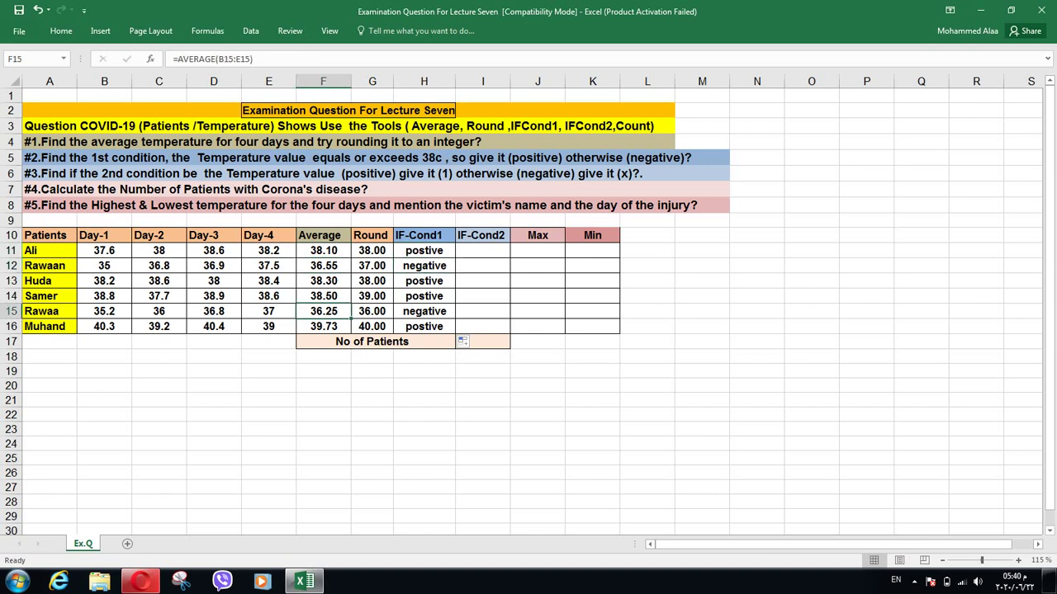
left_click(424, 297)
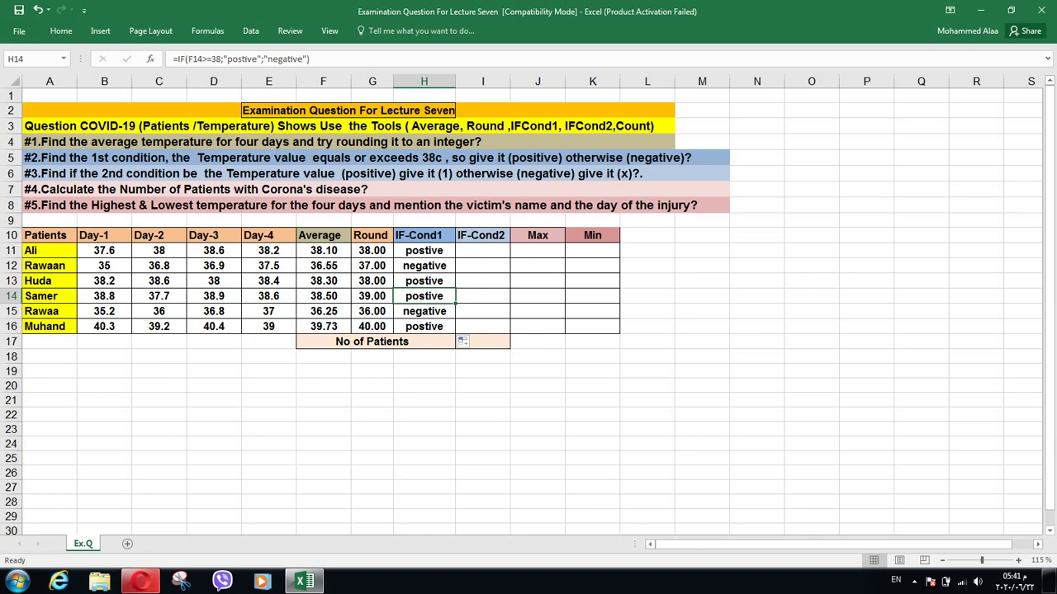
left_click(151, 59)
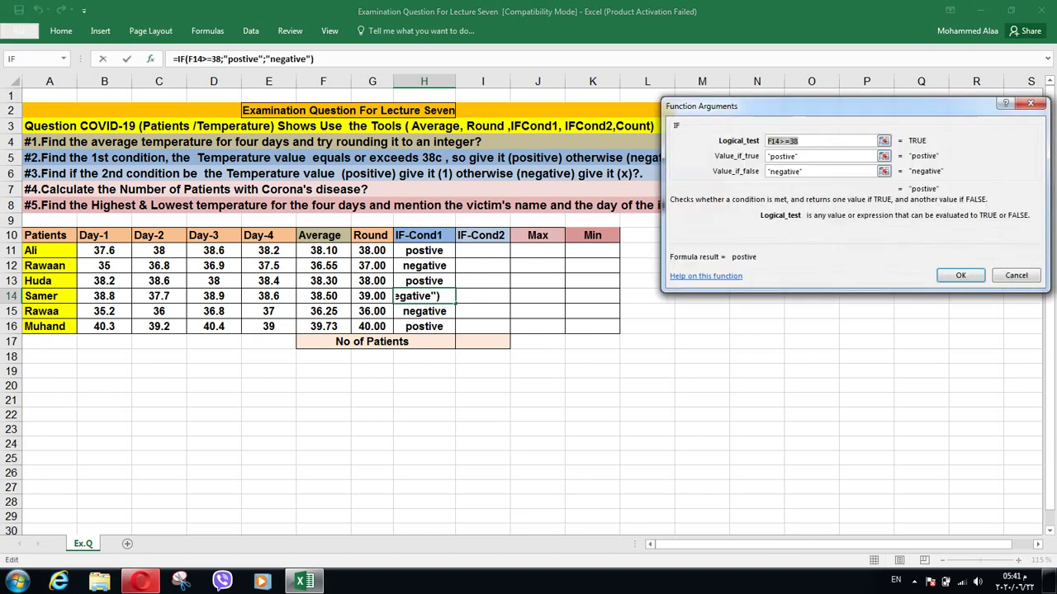
left_click(960, 274)
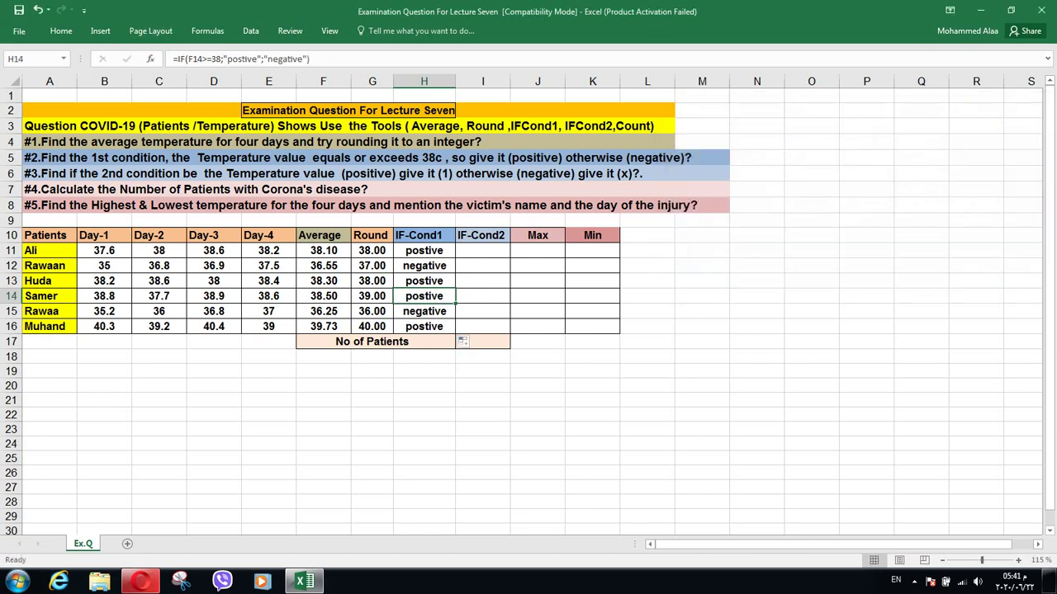
- Insert an IF function in I11 under IF-Cond2 with the logical test H11="postive"
left_click(483, 251)
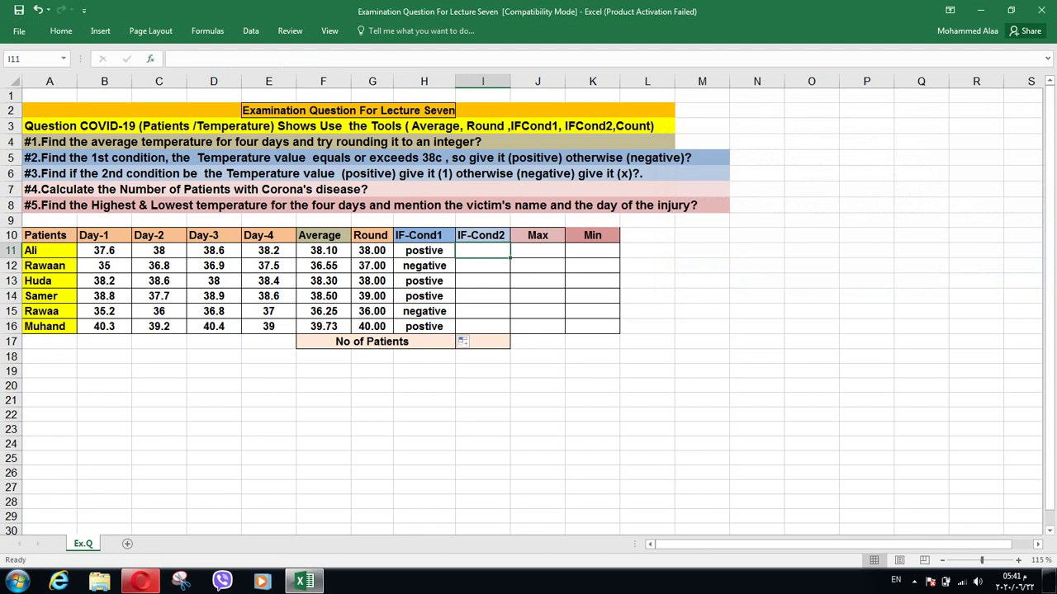
left_click(150, 58)
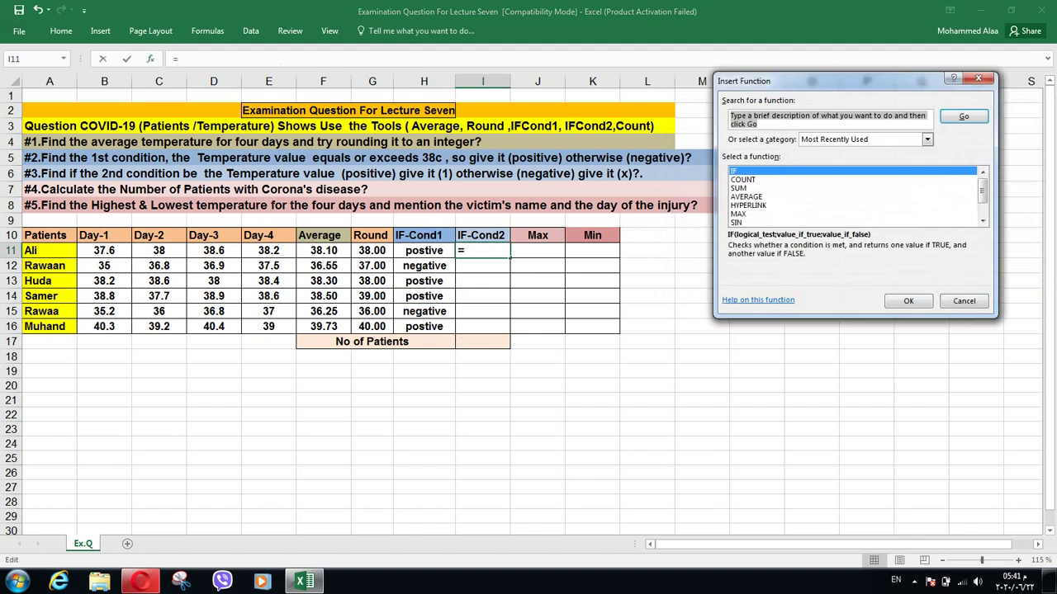
key("Return")
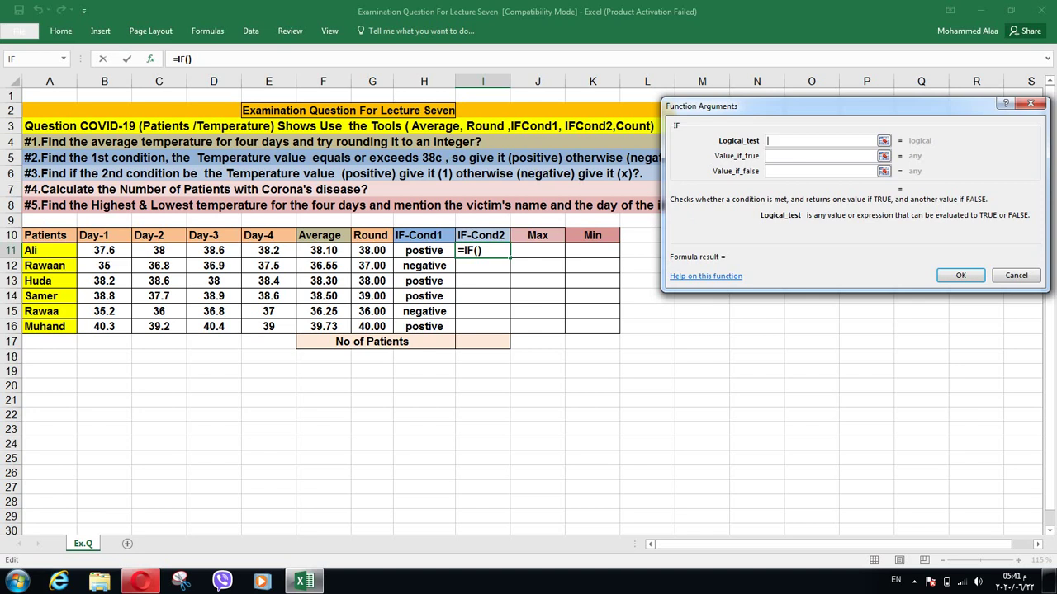
left_click(424, 251)
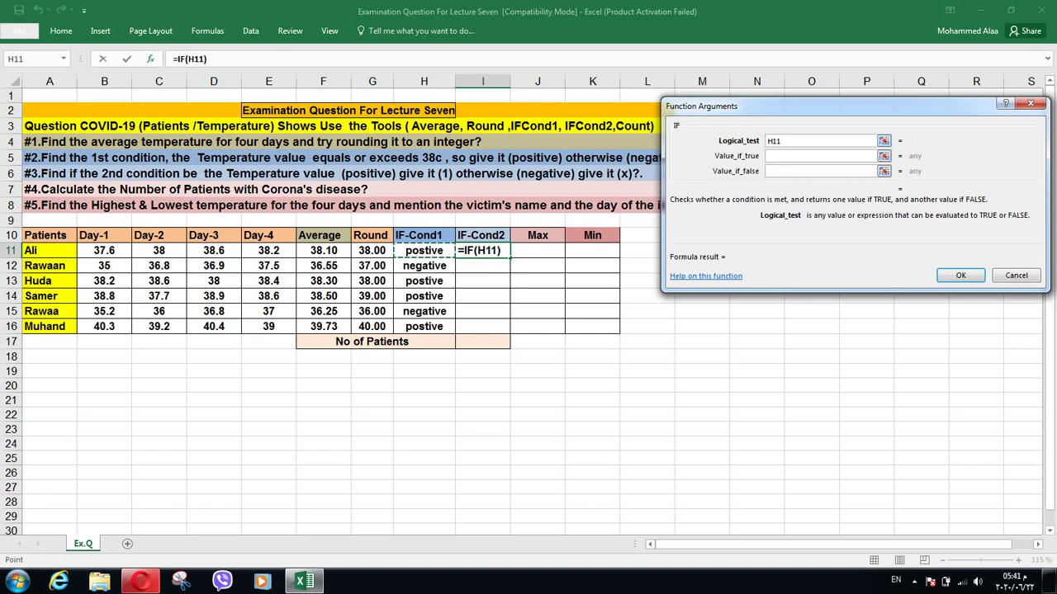
type("=")
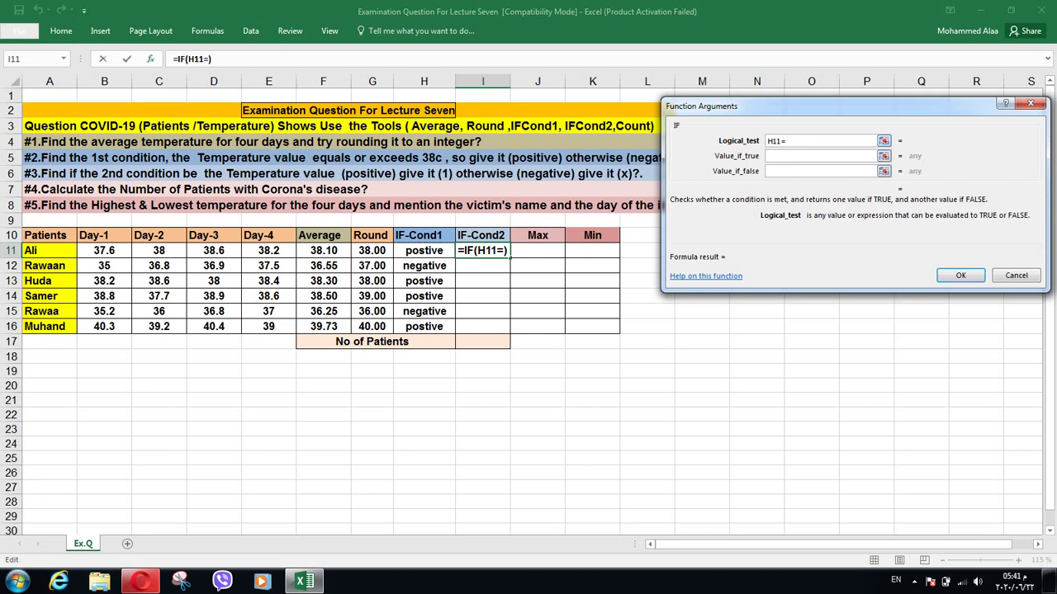
type("\"")
type("posti")
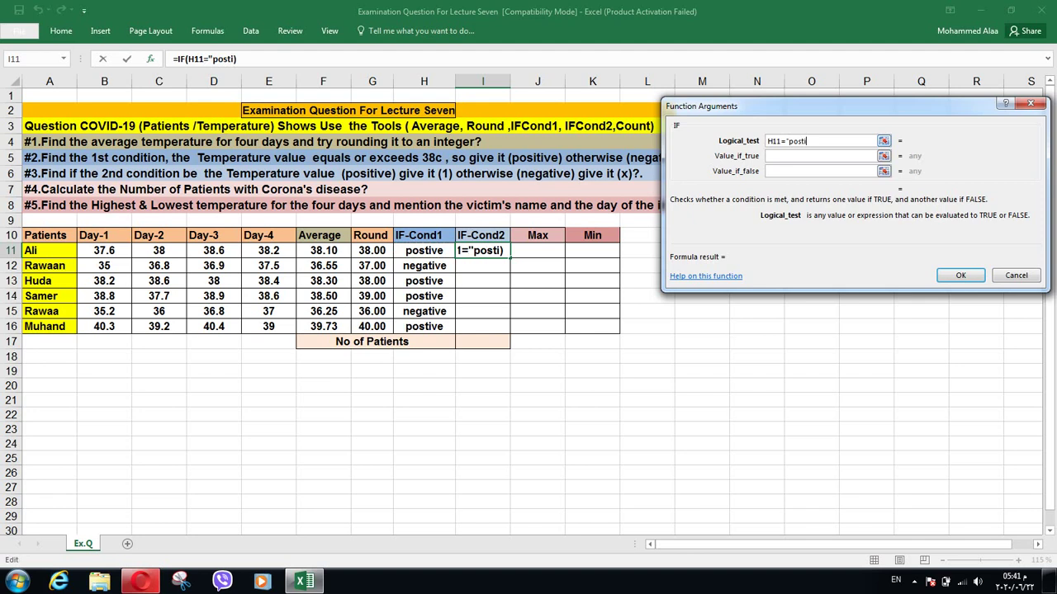
type("ve\"")
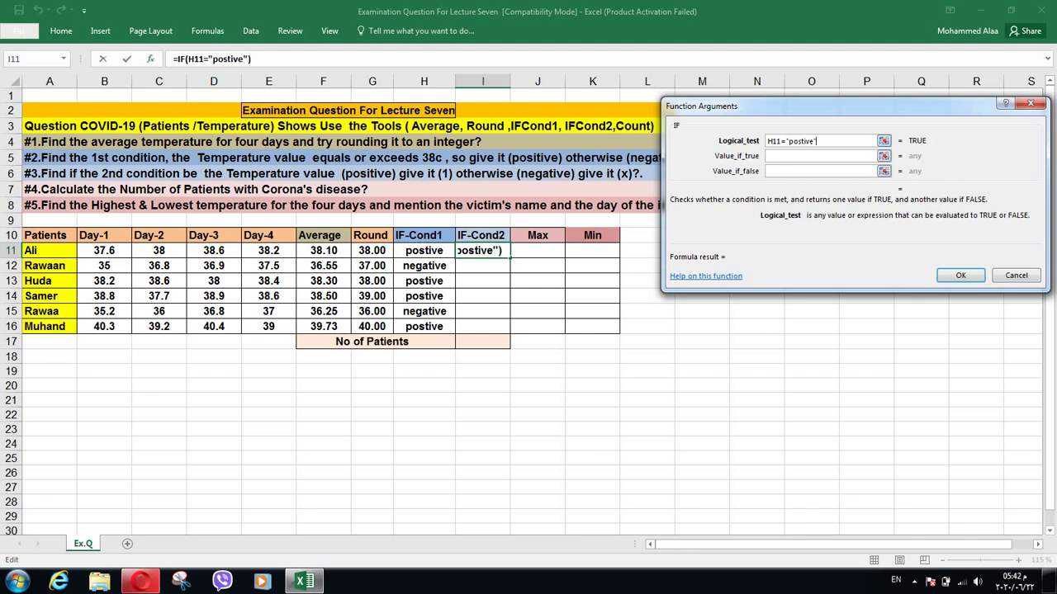
- Return 1 when I11's IF test is true and x when false, and fill the formula down to I16
key("Tab")
type("1")
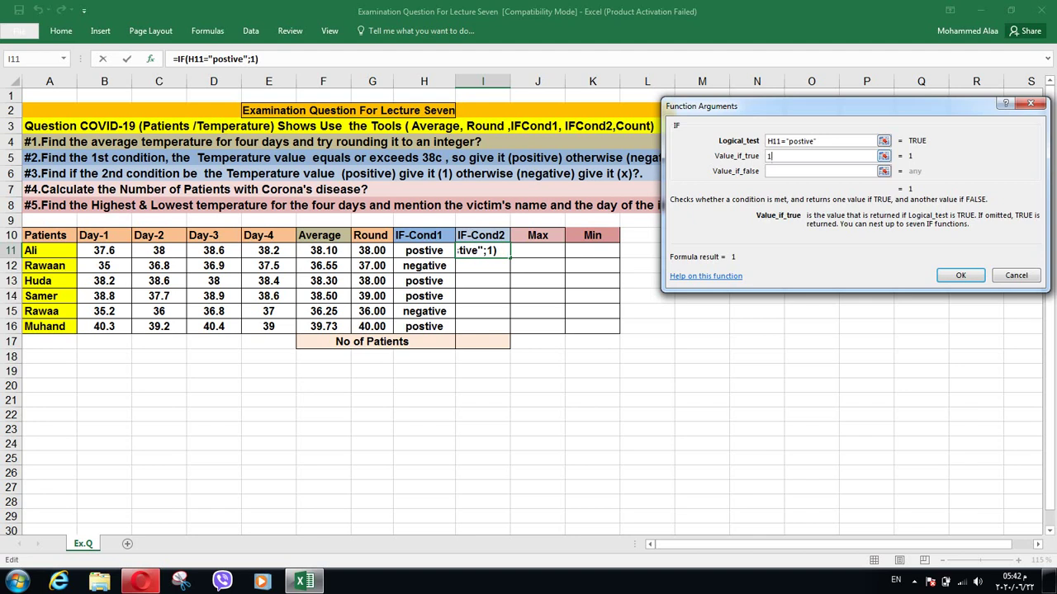
key("Tab")
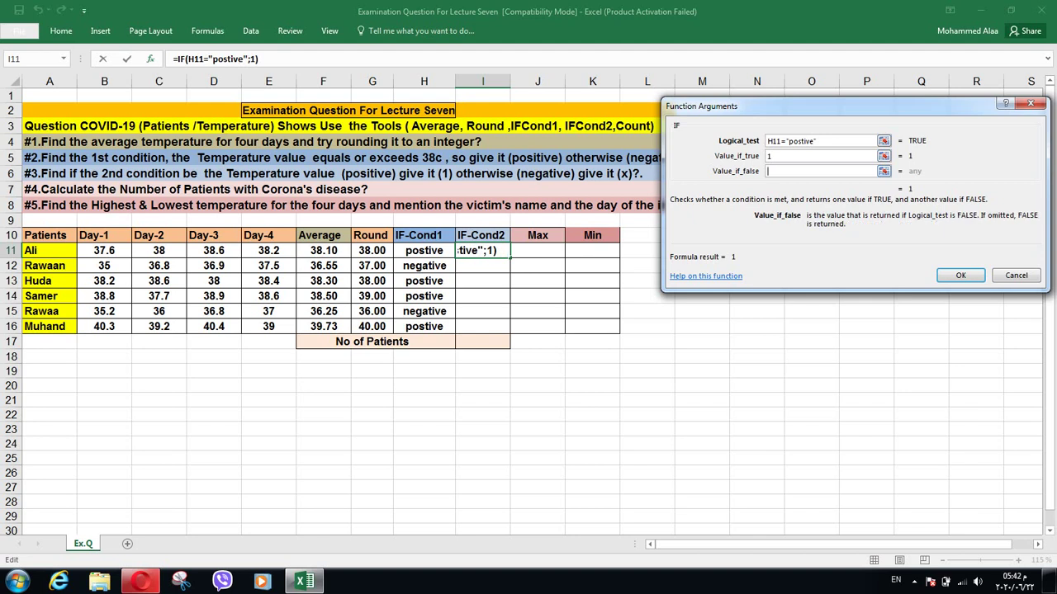
type("x")
key("Return")
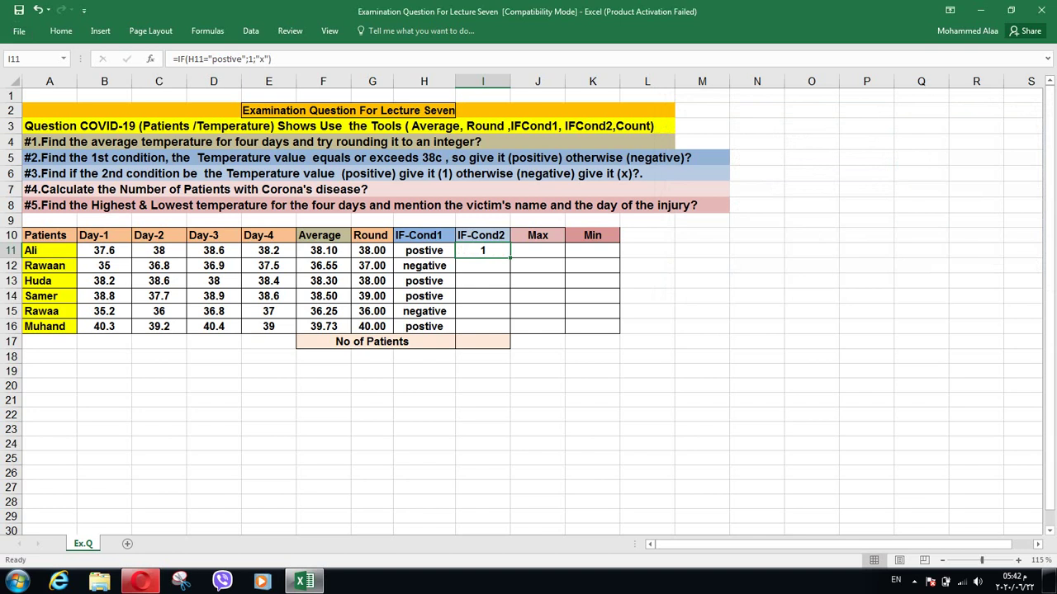
left_click_drag(510, 258, 507, 332)
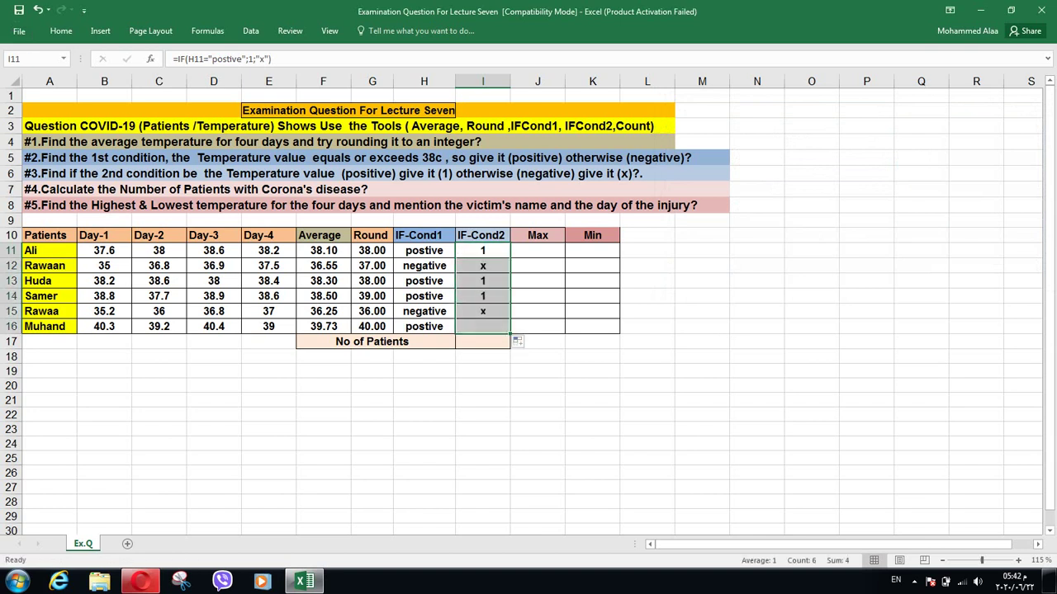
- Compare the IF-Cond2 values in I11:I16 with the matching IF-Cond1 results and check the empty No of Patients cell
left_click(482, 250)
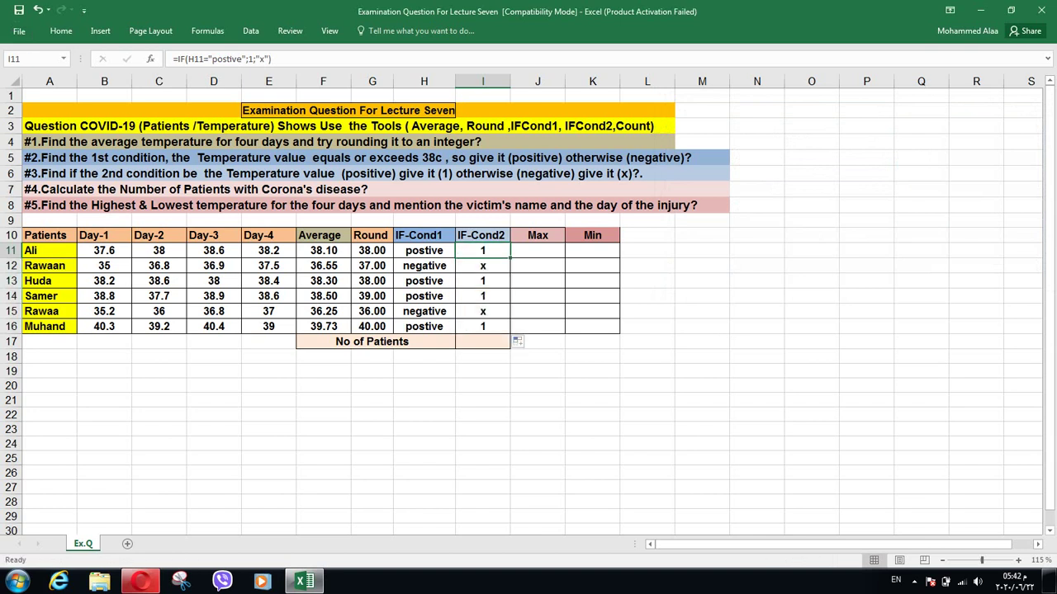
left_click(424, 266)
left_click(483, 266)
left_click(425, 281)
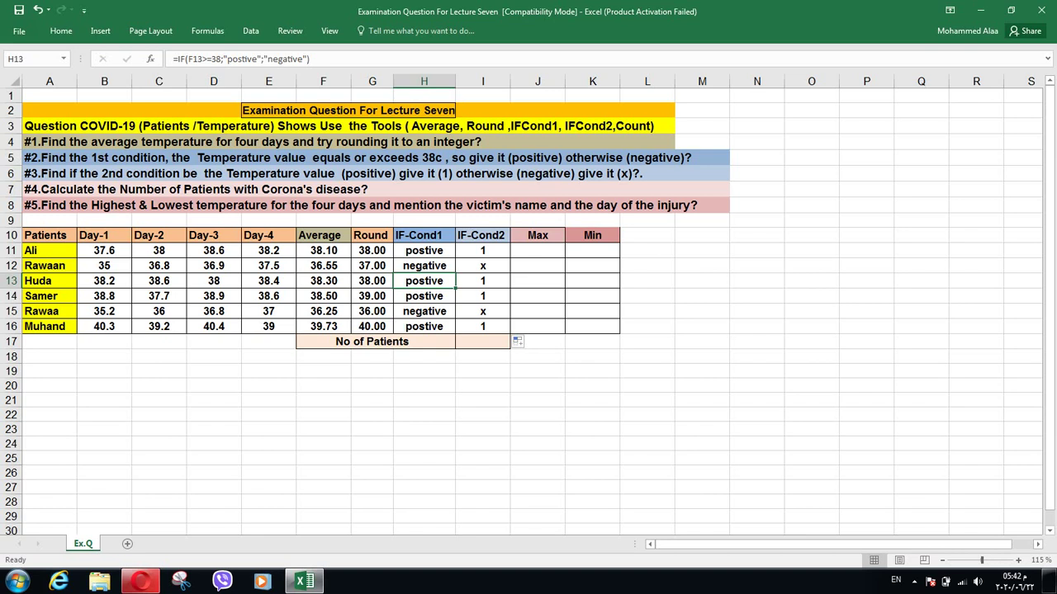
left_click(483, 342)
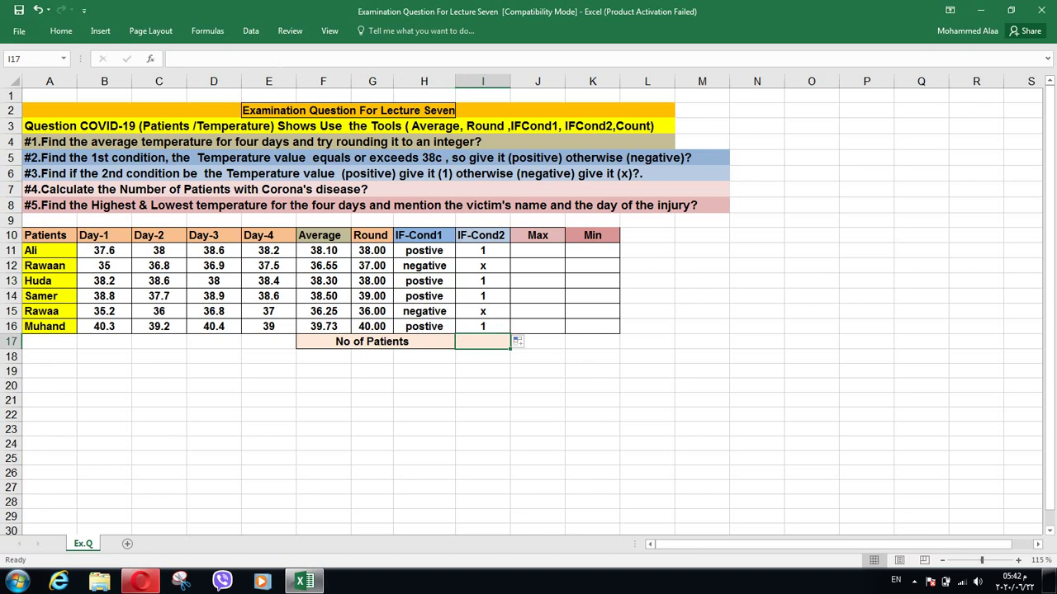
key("Up")
key("Up")
key("Up")
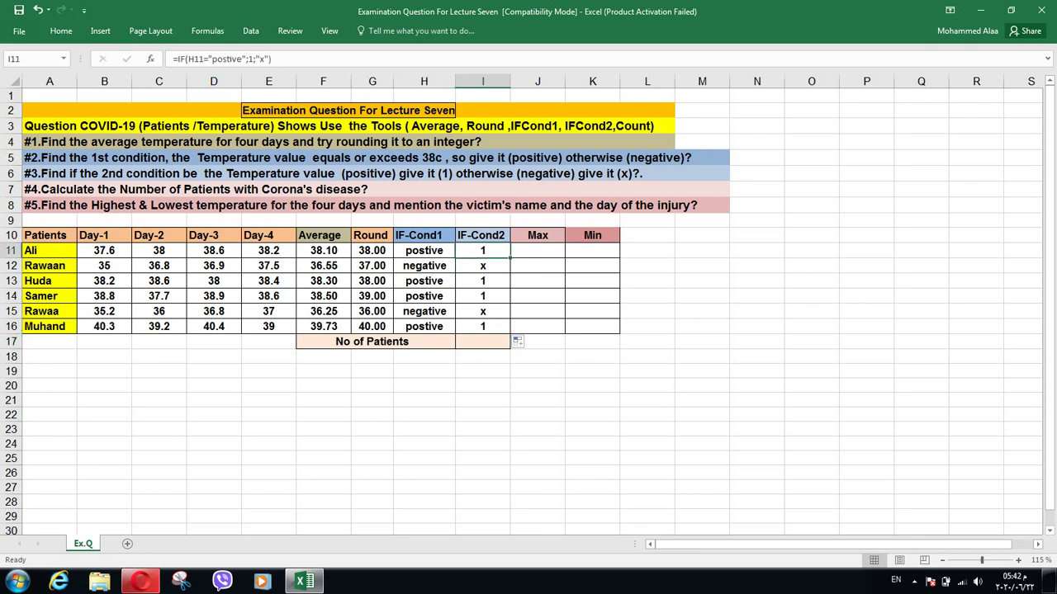
key("Down")
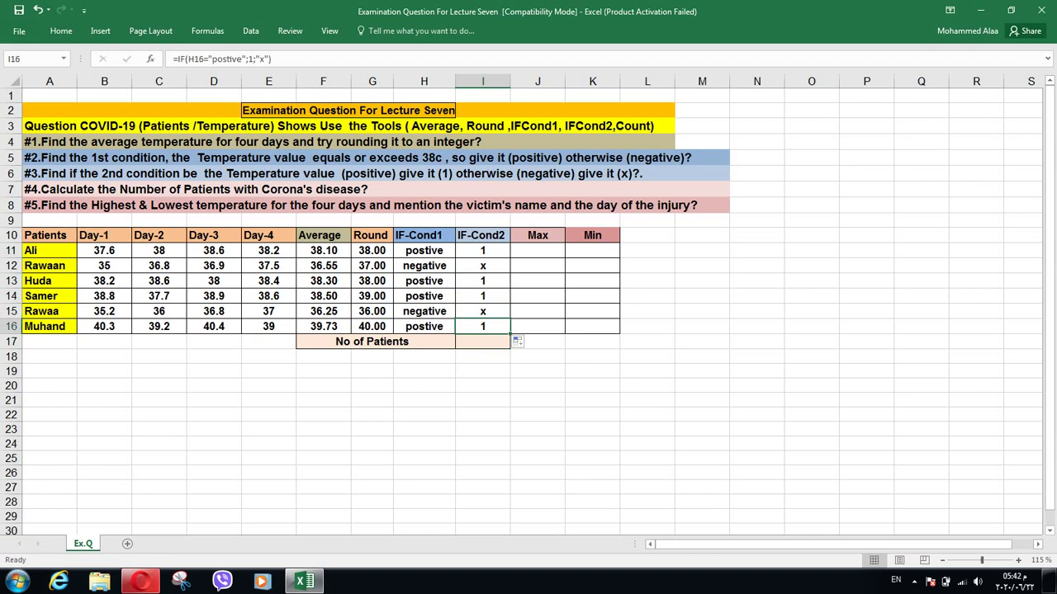
left_click(483, 250)
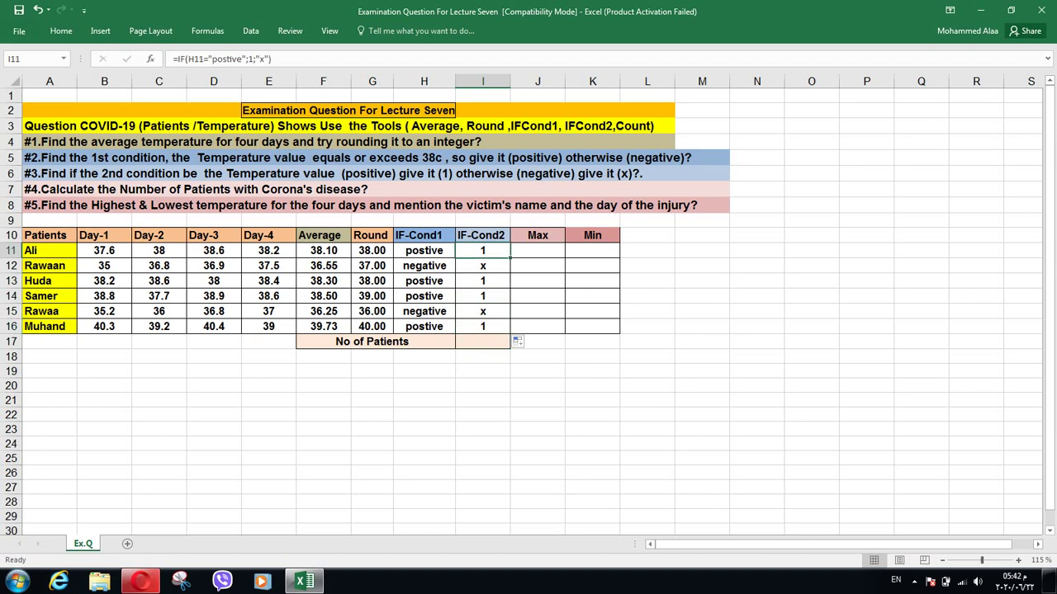
- Try to count the patients in I17 with a COUNT function using I16 and 1+I11:I16 as its two values
double_click(483, 341)
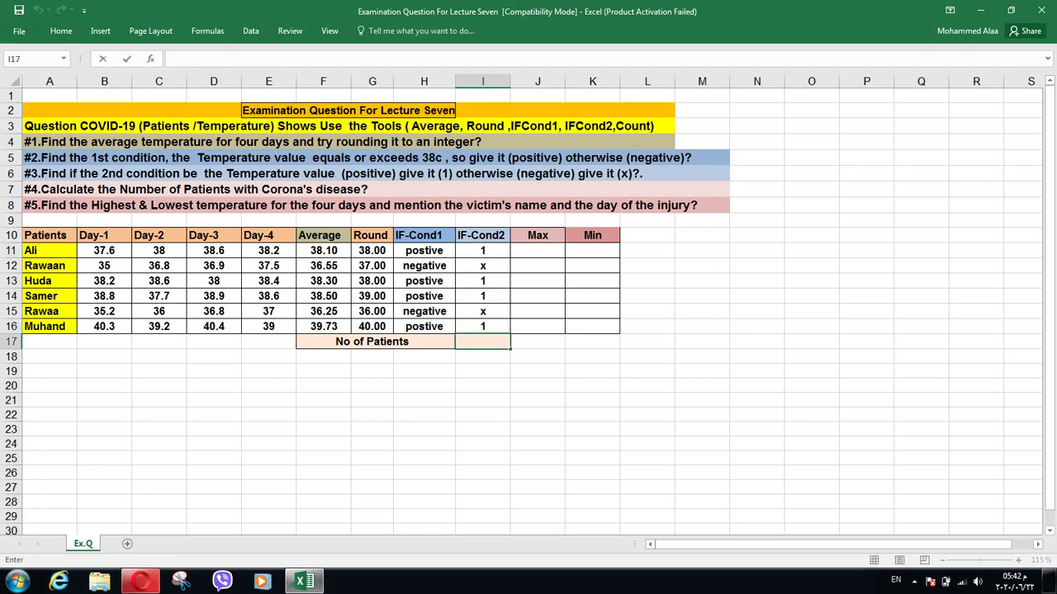
key("shift+F3")
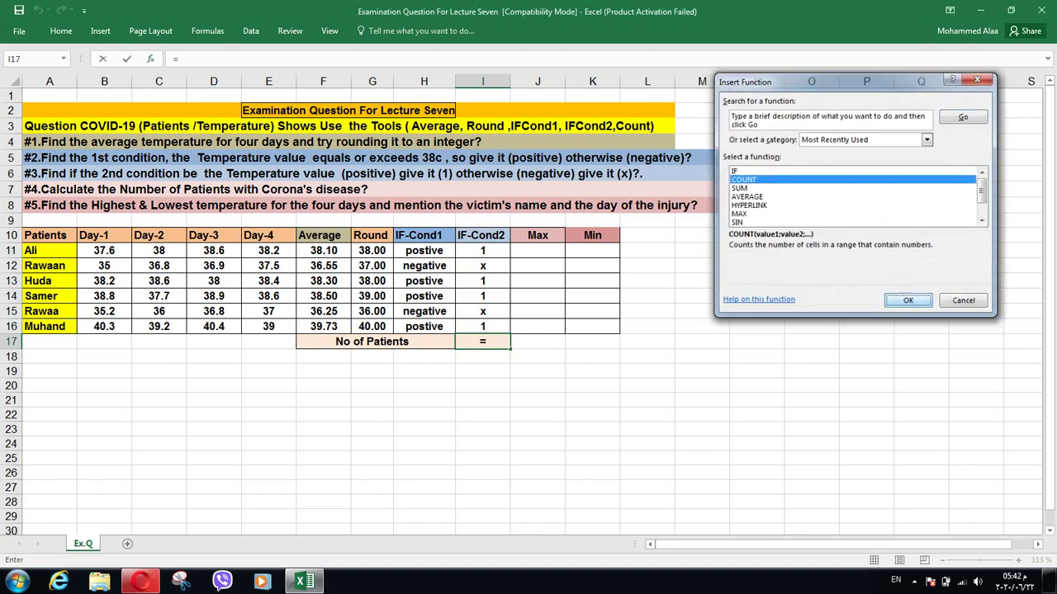
key("Return")
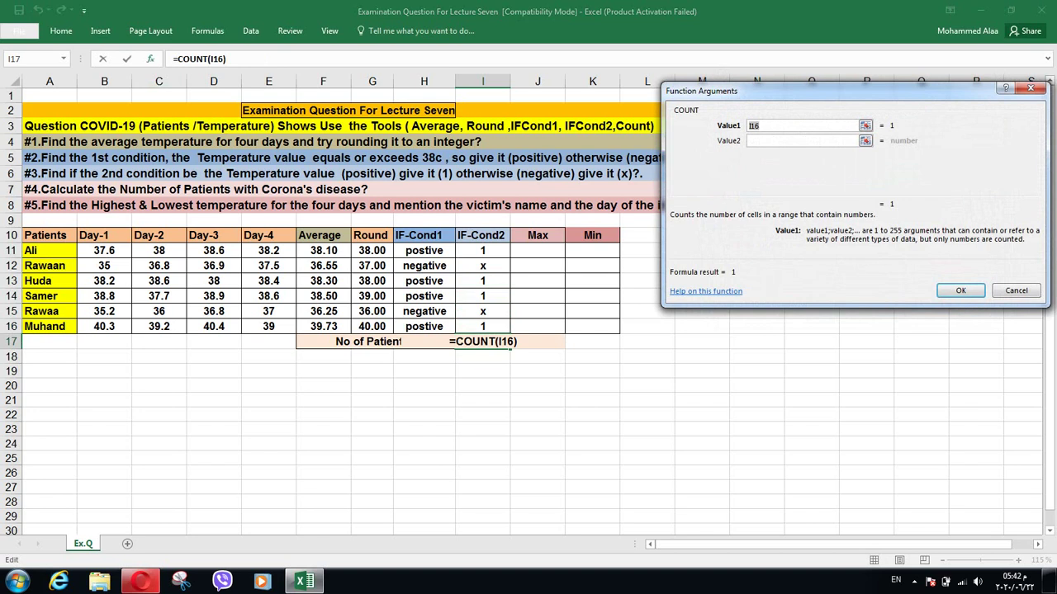
left_click(803, 141)
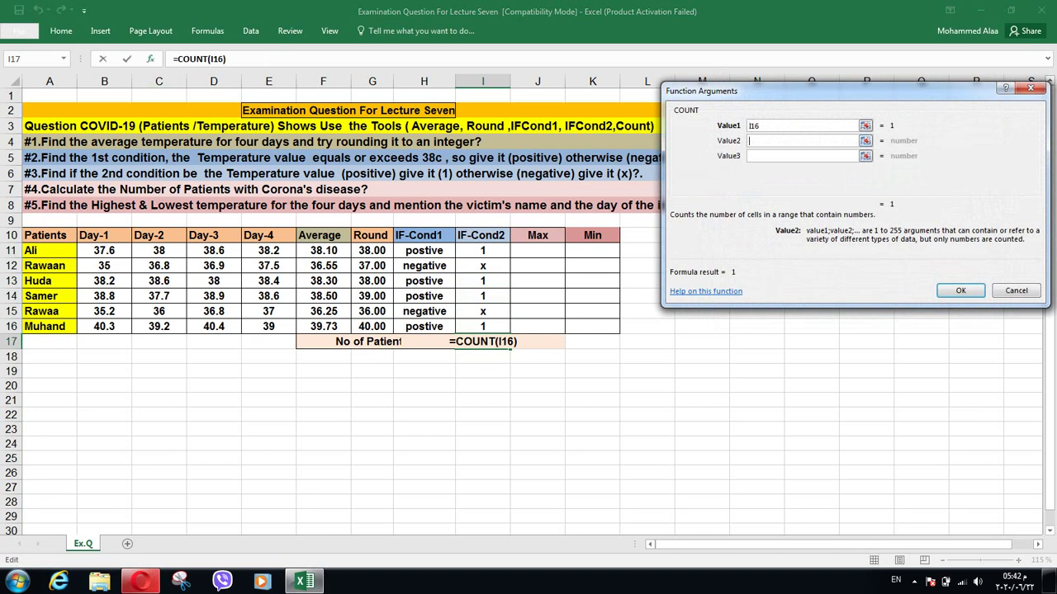
type("1")
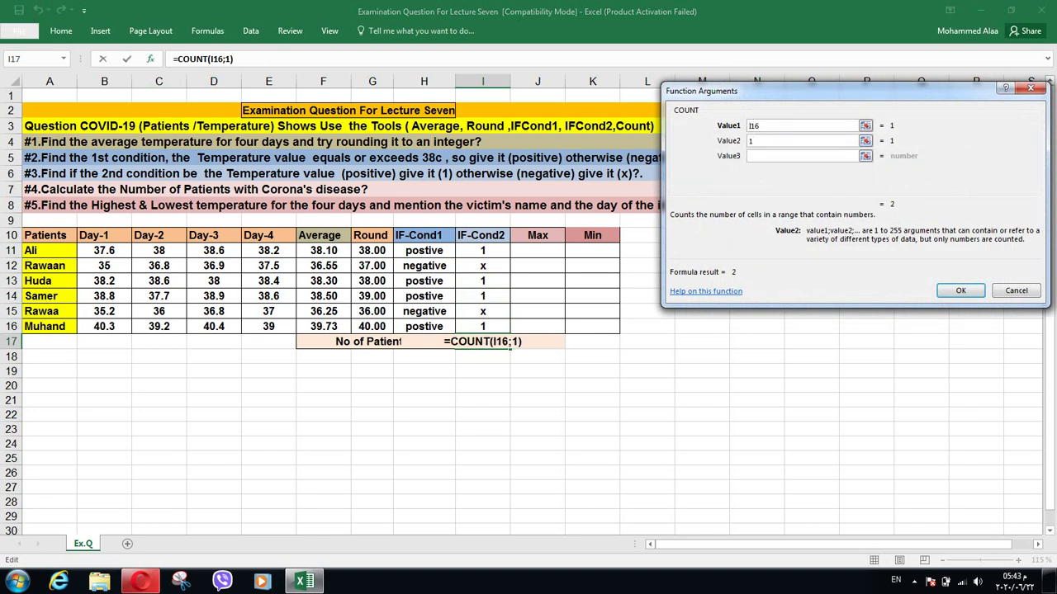
type("+")
left_click(483, 250)
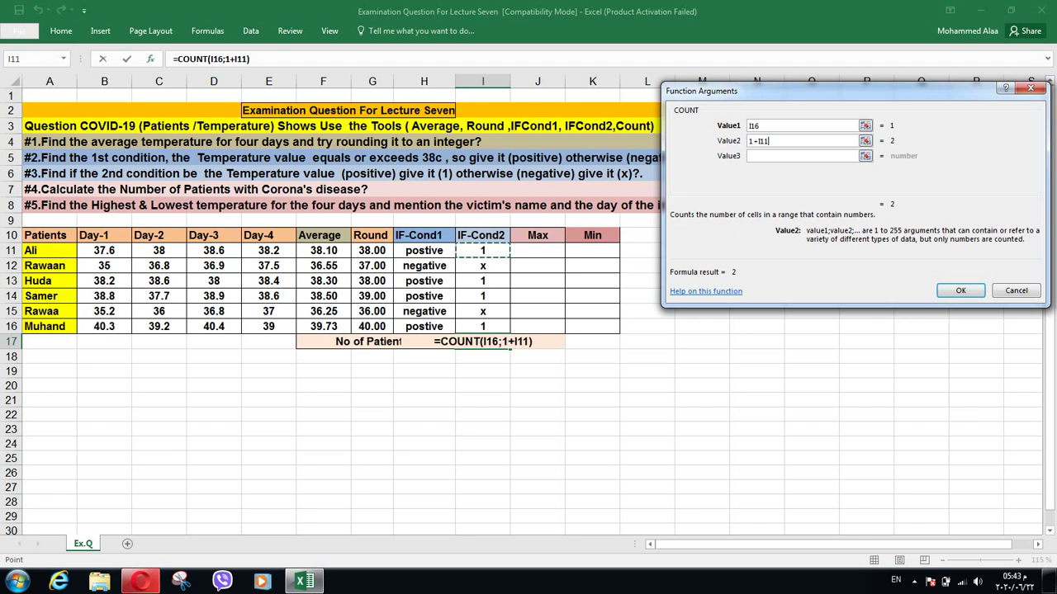
left_click_drag(482, 250, 487, 327)
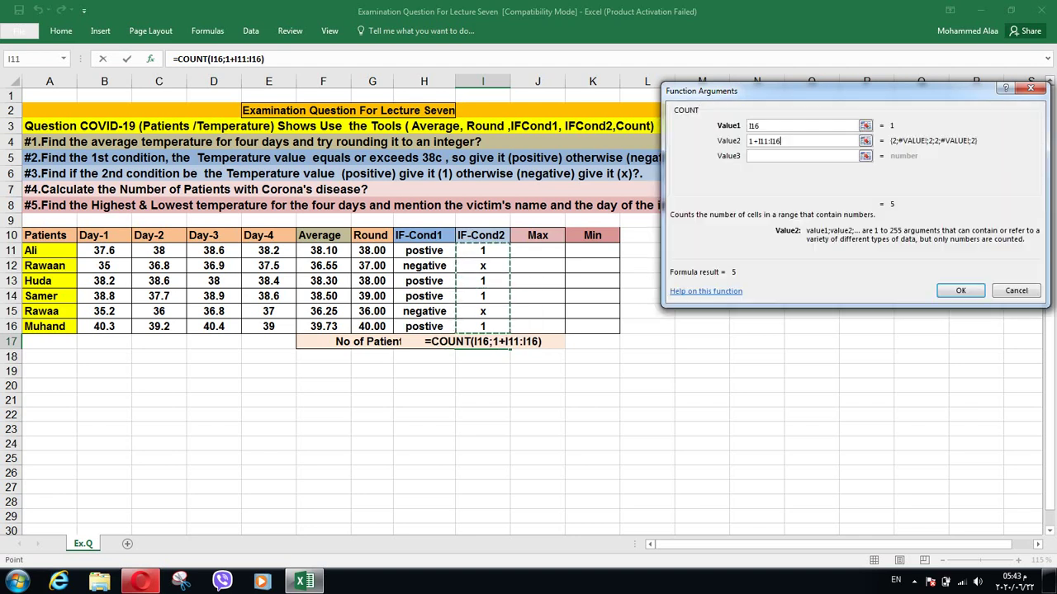
key("Return")
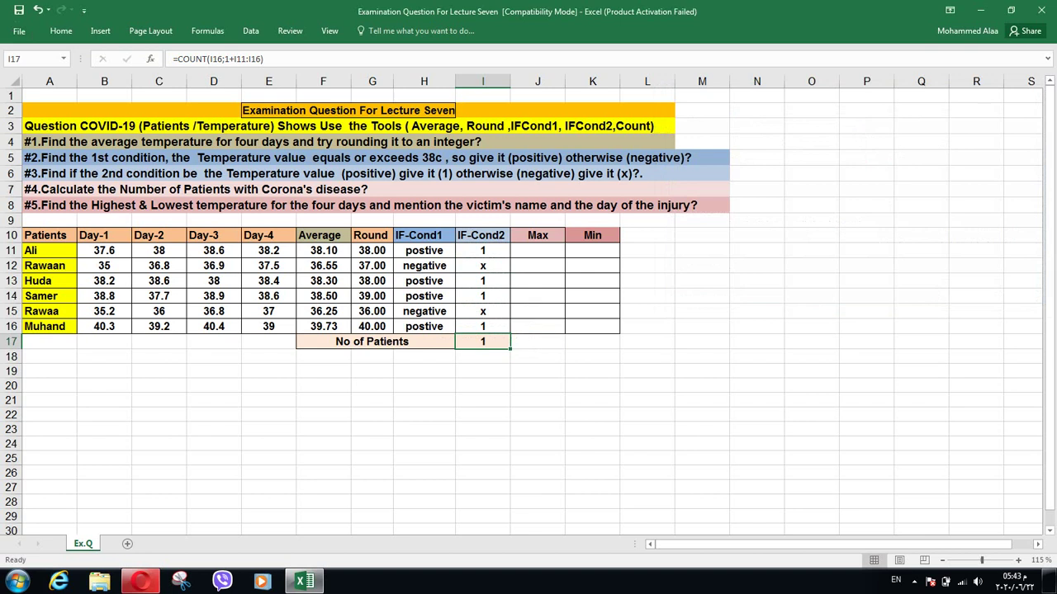
- Check the IF-Cond2 cells against the patient count and clear the COUNT formula from I17
left_click(482, 281)
left_click(483, 251)
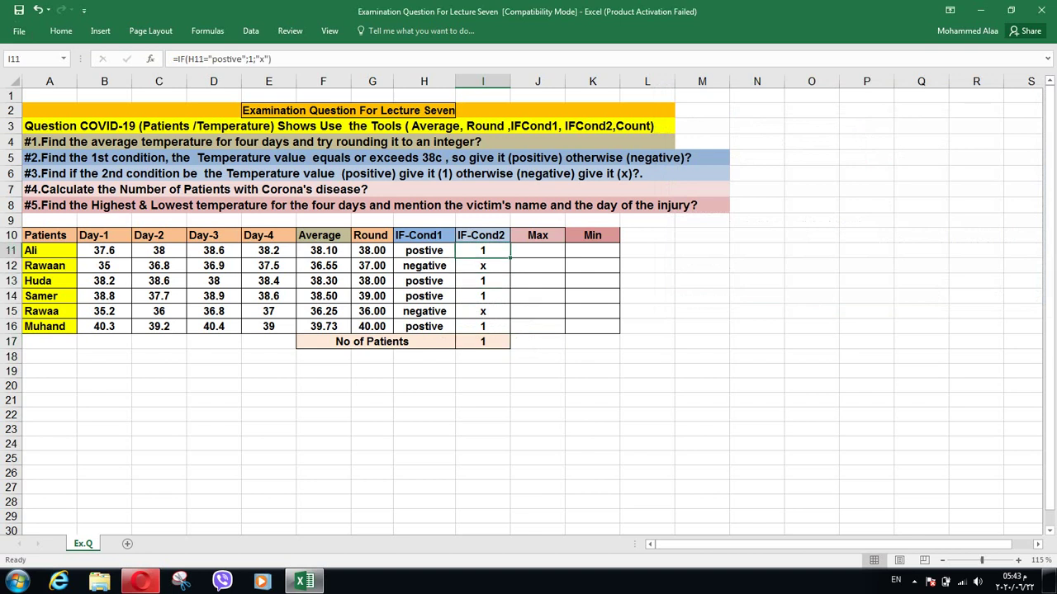
double_click(483, 340)
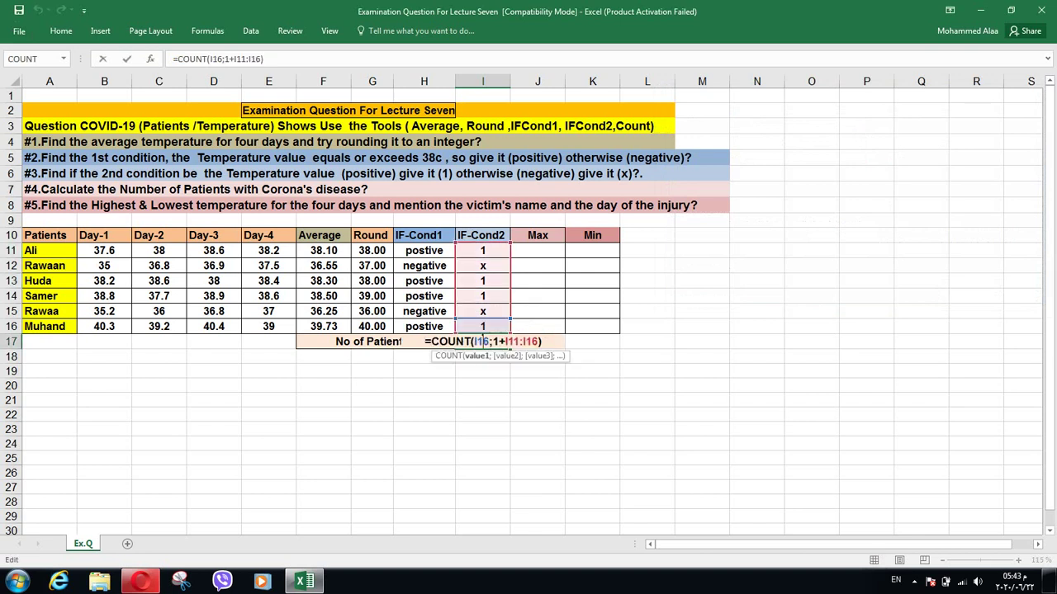
left_click_drag(538, 341, 475, 341)
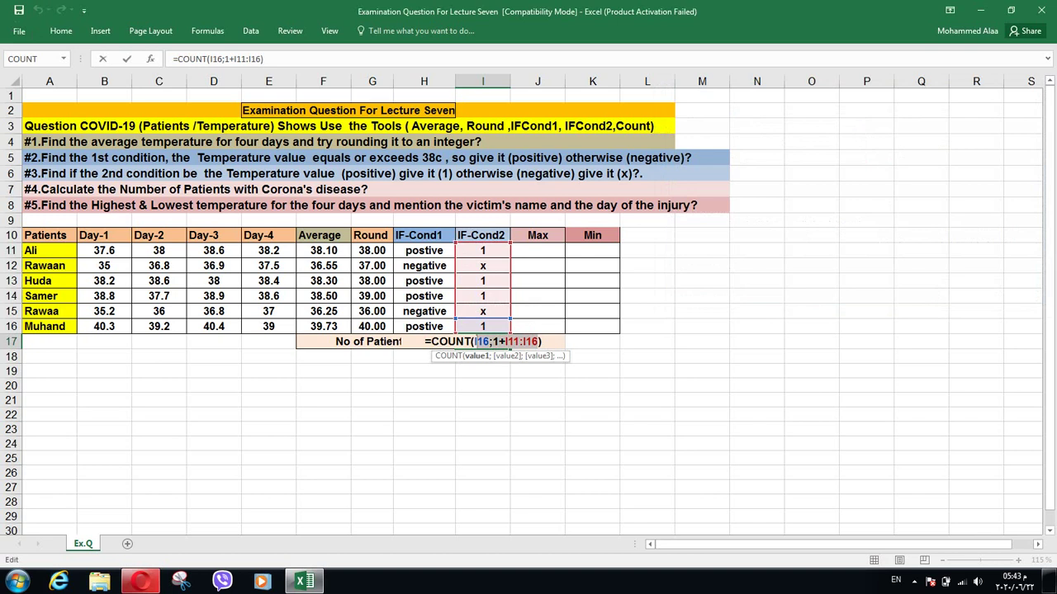
key("BackSpace")
key("BackSpace")
key("BackSpace")
key("BackSpace")
key("BackSpace")
key("BackSpace")
key("BackSpace")
key("BackSpace")
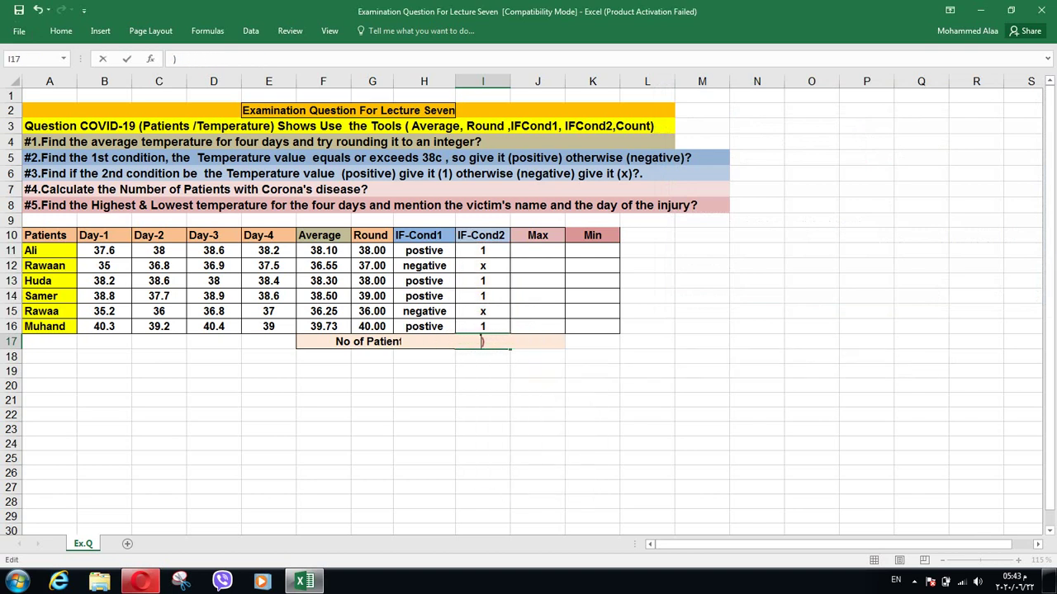
key("Delete")
left_click(537, 386)
left_click(483, 356)
left_click(483, 341)
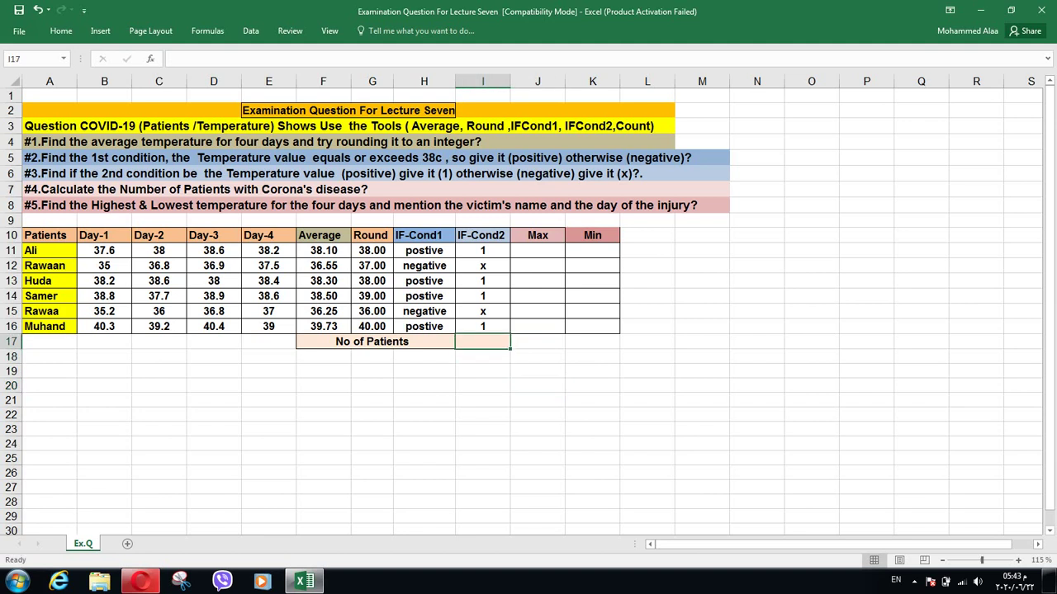
left_click(914, 582)
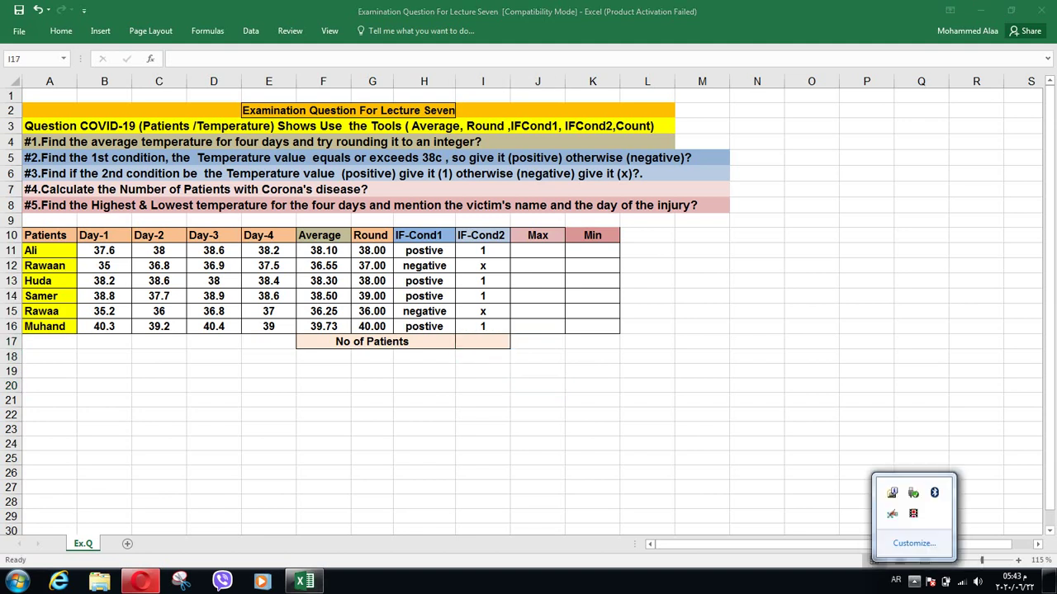
left_click(914, 582)
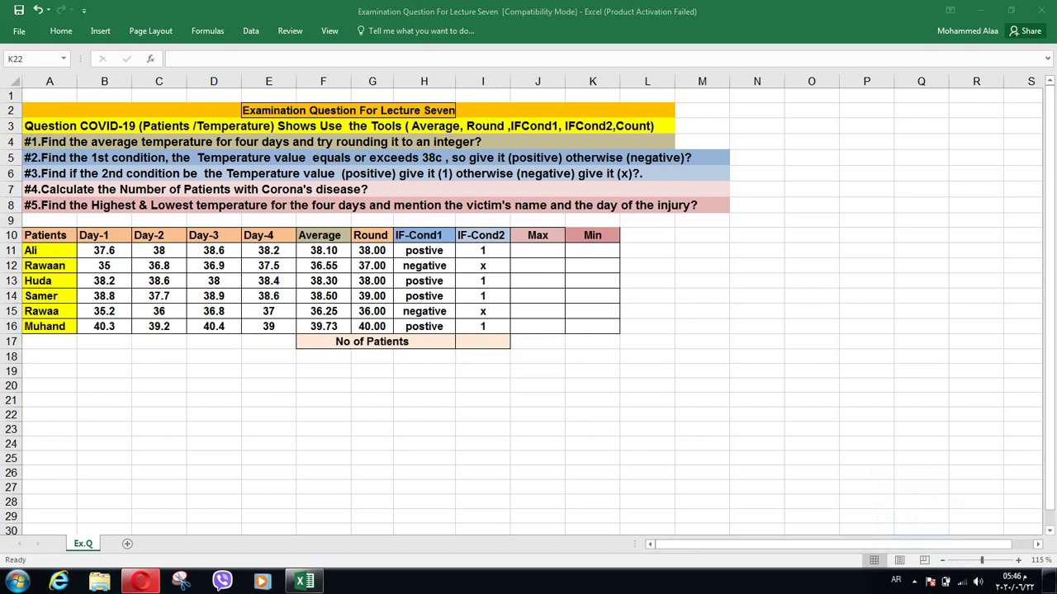
left_click(592, 415)
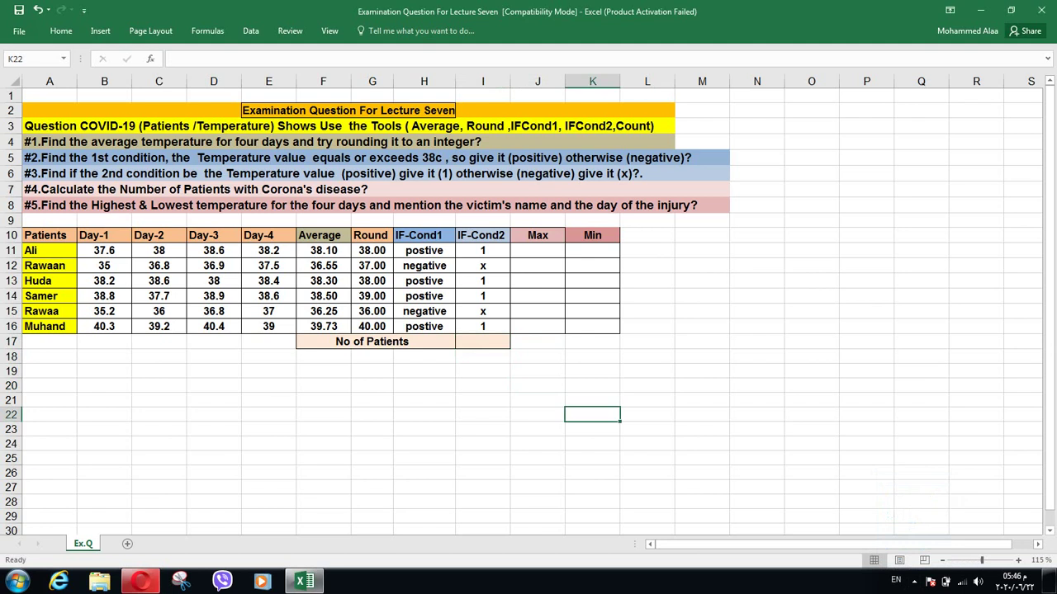
- Review the IF-Cond2 formulas and values in I11:I16, including the x entries in I12 and I15
left_click(483, 251)
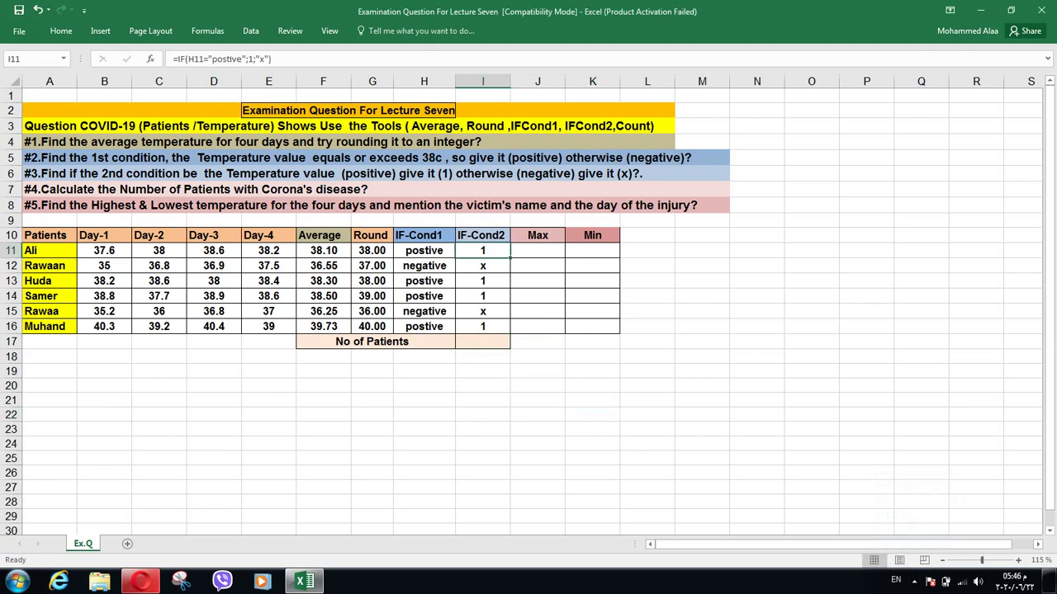
key("Down")
key("Down")
key("Down")
key("Down")
key("Down")
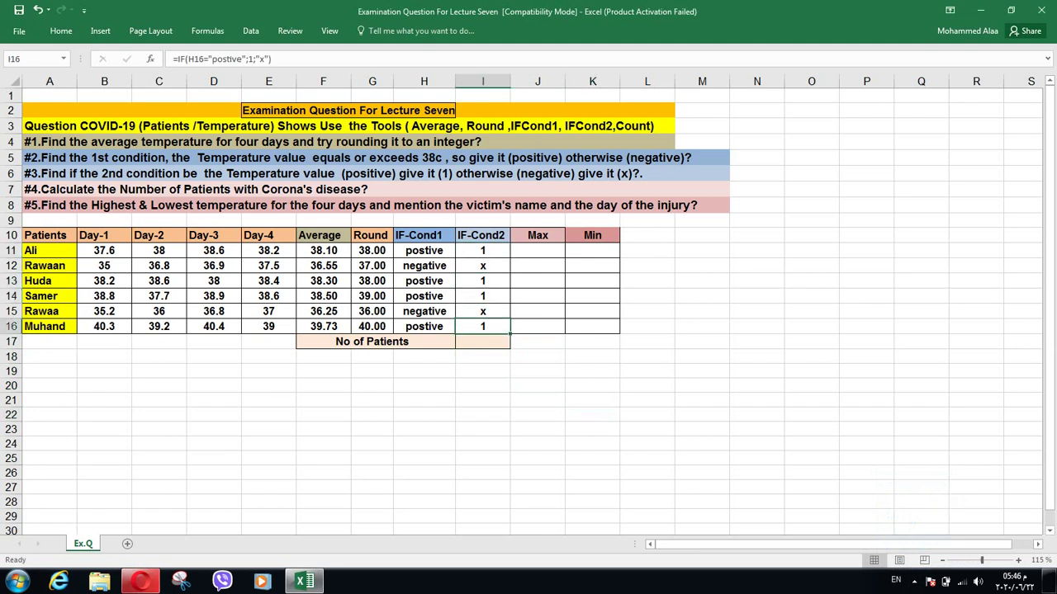
left_click(483, 266)
left_click(482, 311)
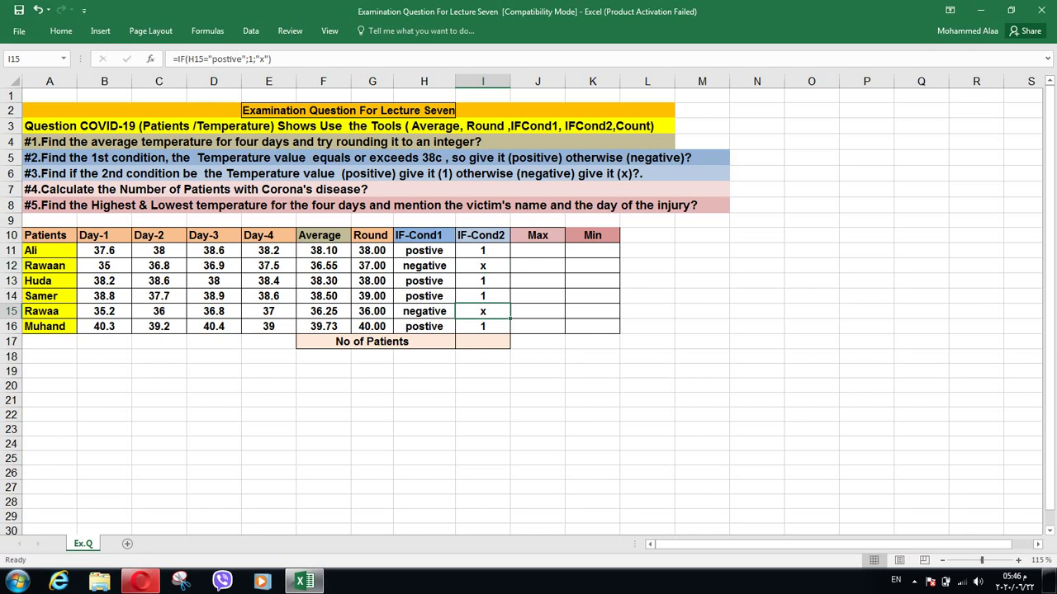
- Insert a COUNT function in I17 beside No of Patients over the range I11:I16
left_click(483, 341)
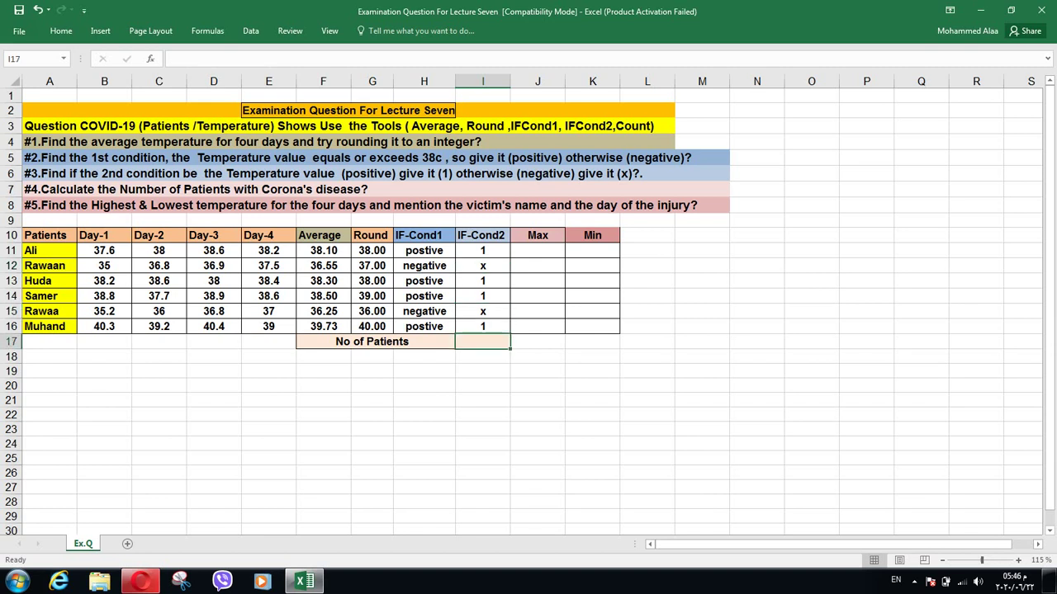
key("shift+F3")
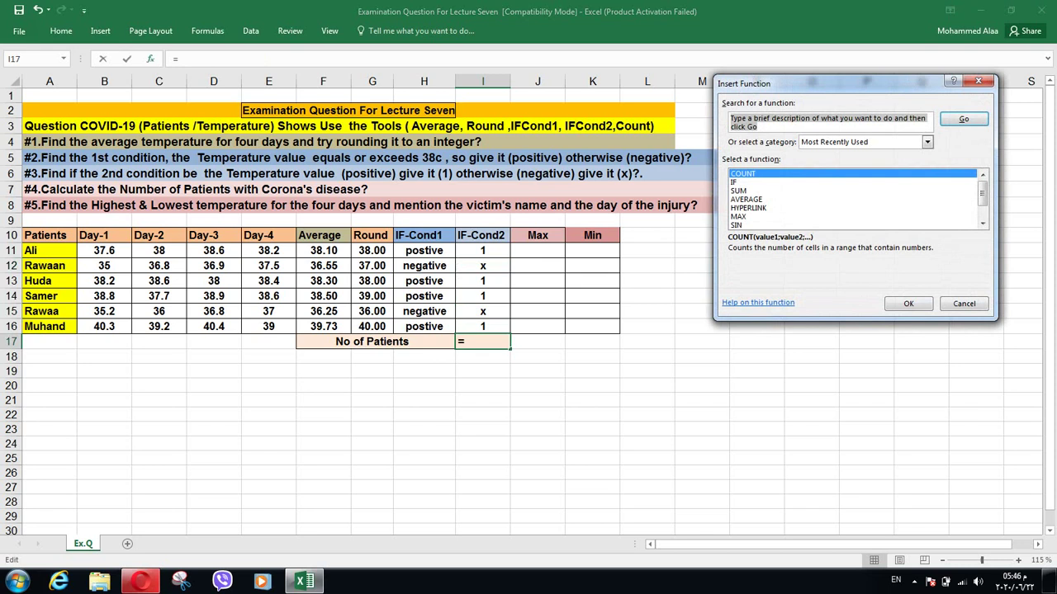
left_click(908, 303)
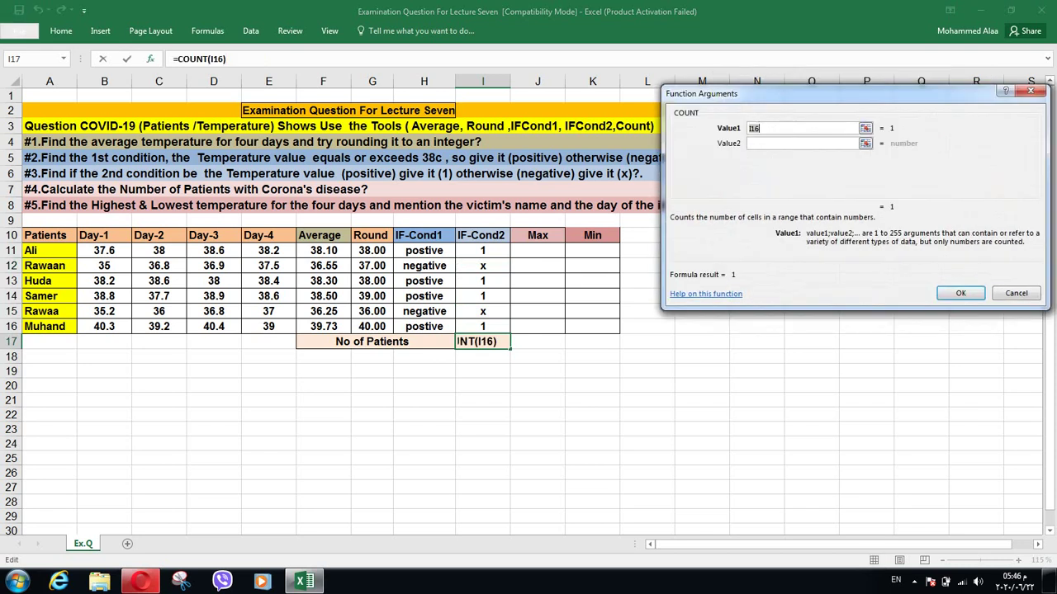
left_click_drag(483, 250, 482, 326)
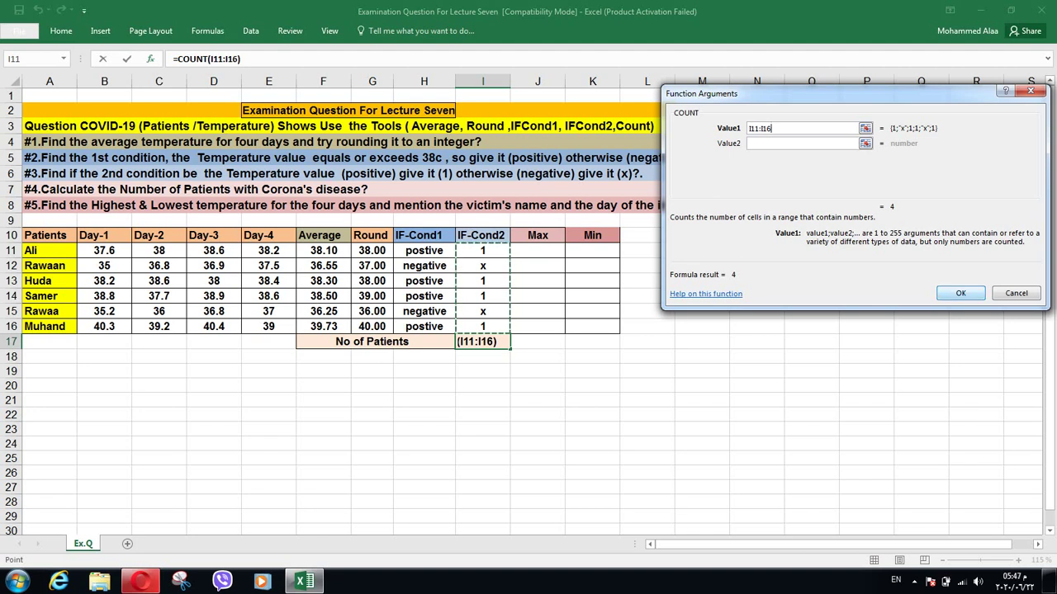
left_click(960, 294)
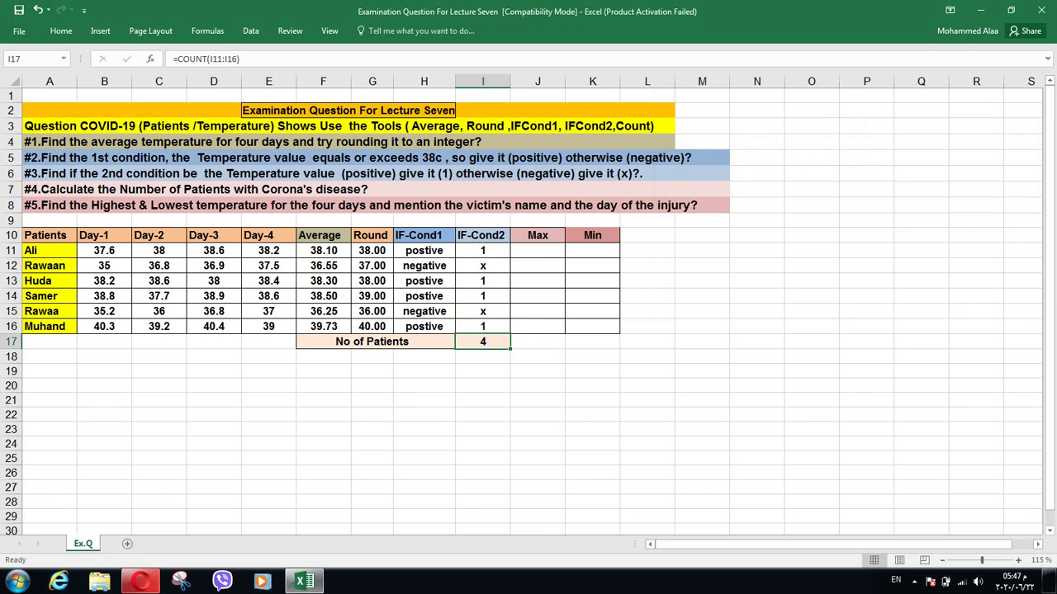
- Insert a MAX function in J11 over B11:E11 and fill the formula down to J16
left_click(537, 251)
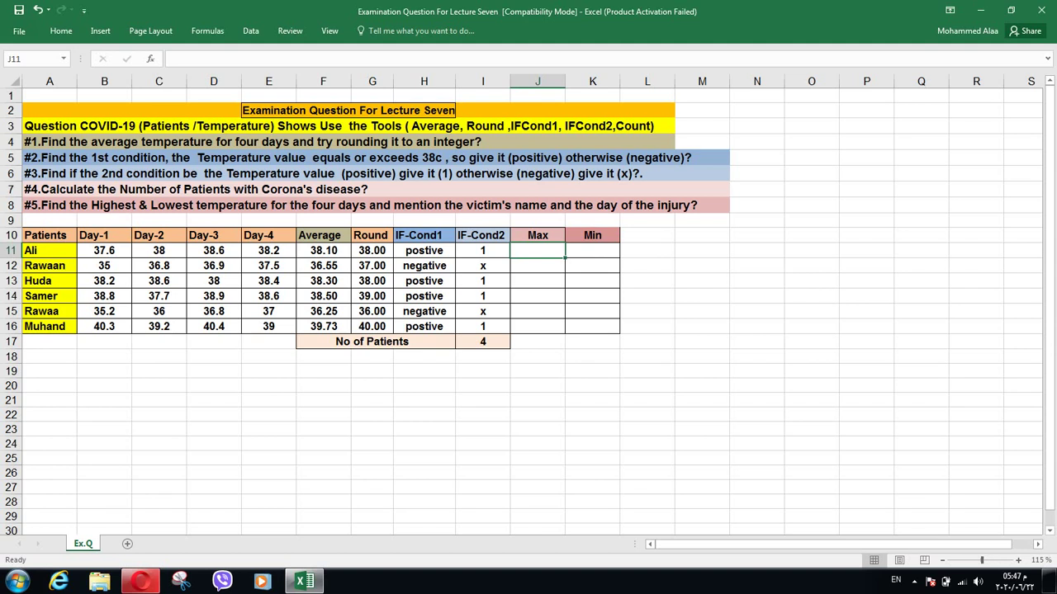
key("shift+F3")
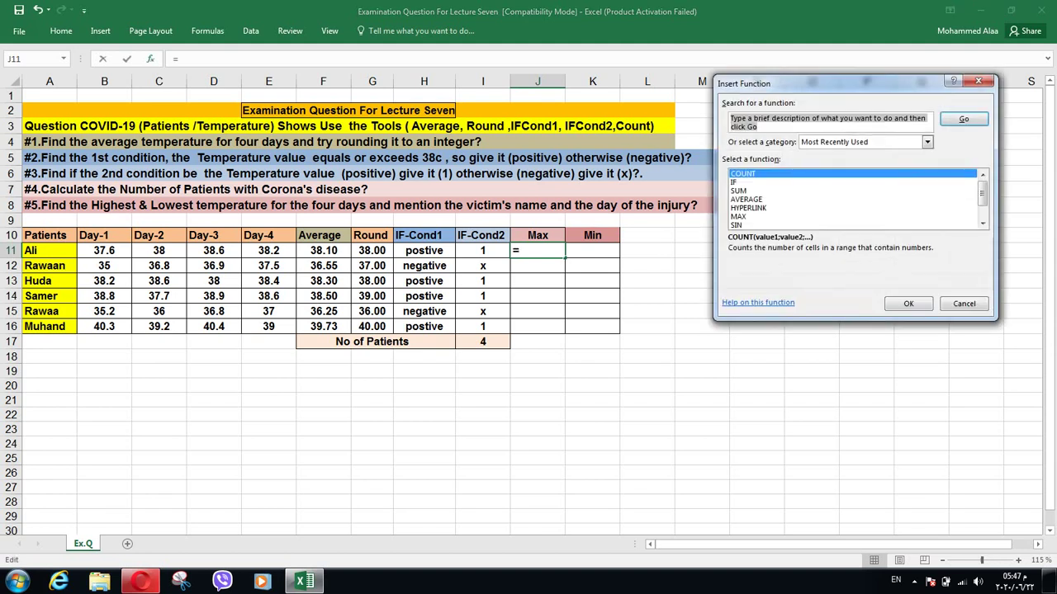
left_click(738, 216)
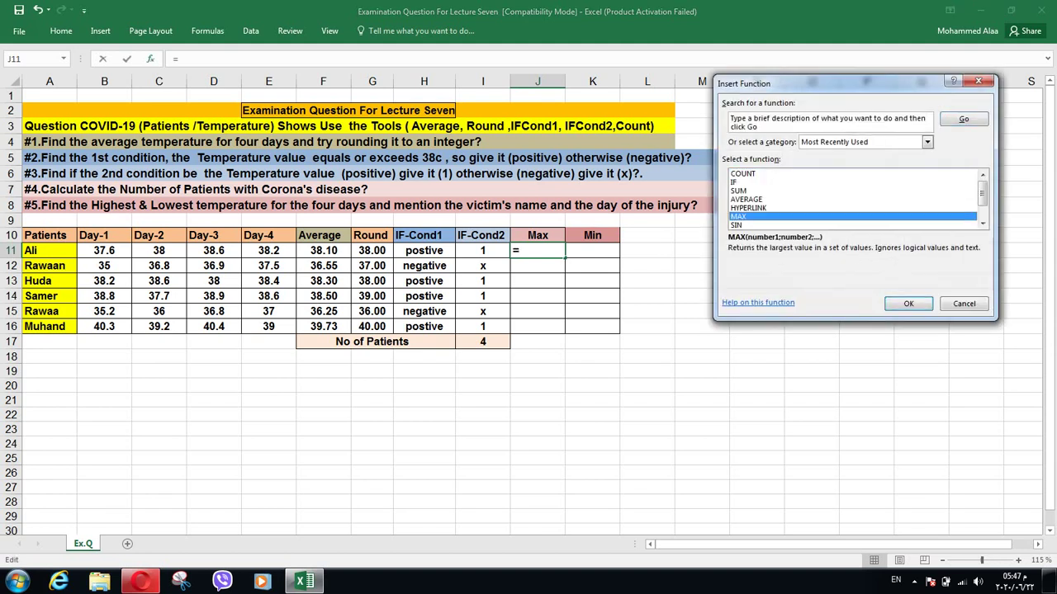
left_click(908, 304)
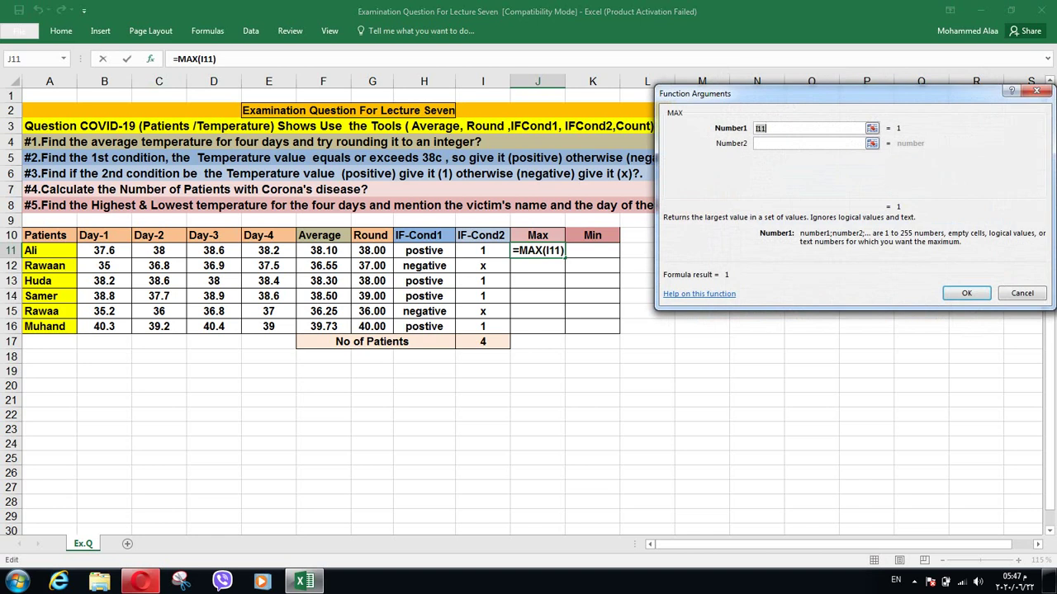
left_click_drag(104, 250, 291, 257)
left_click(966, 293)
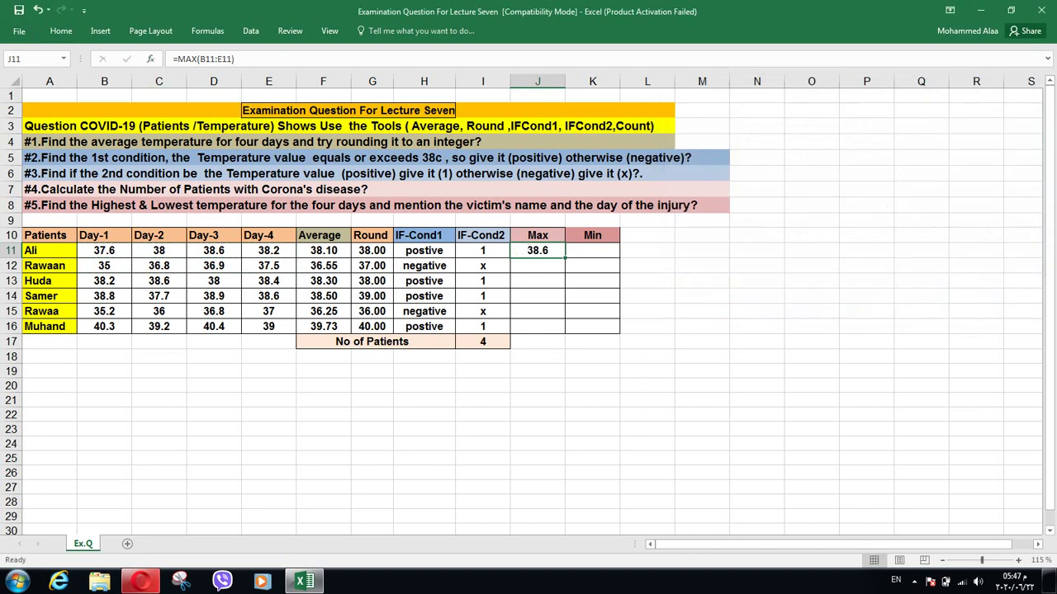
left_click_drag(565, 258, 564, 328)
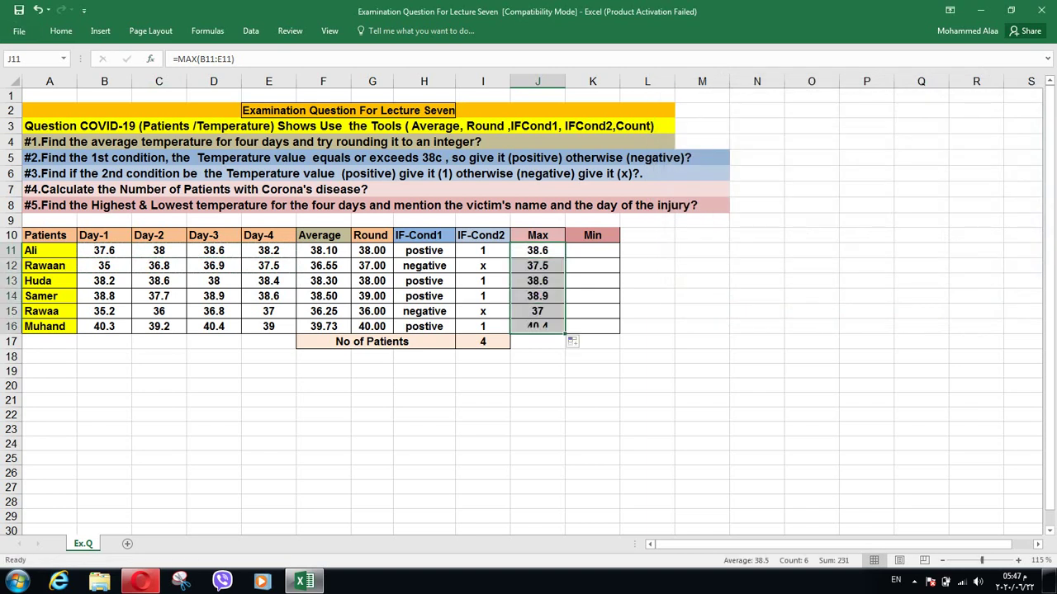
left_click(592, 251)
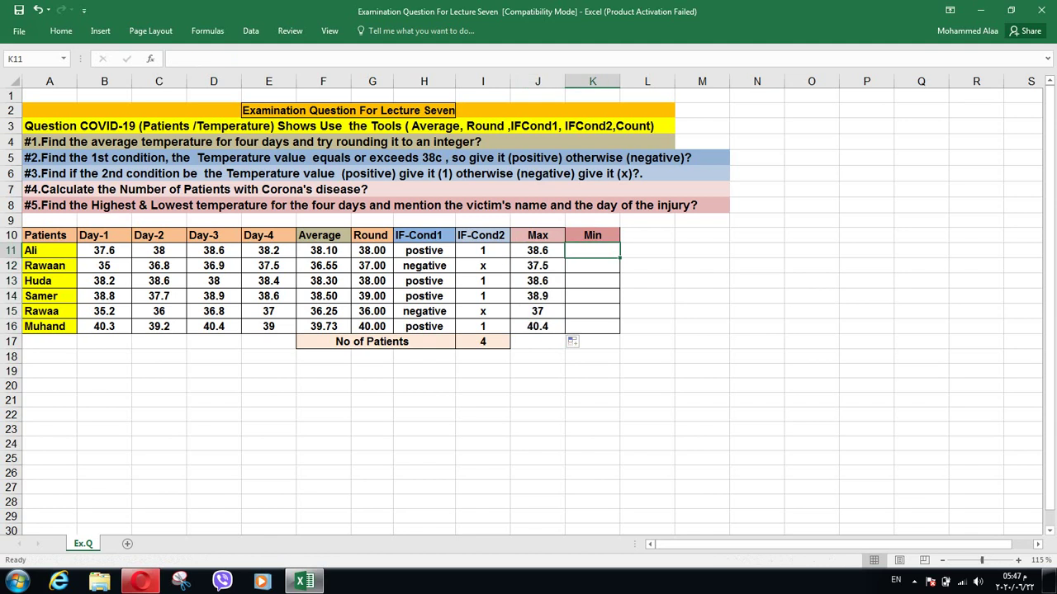
key("shift+F3")
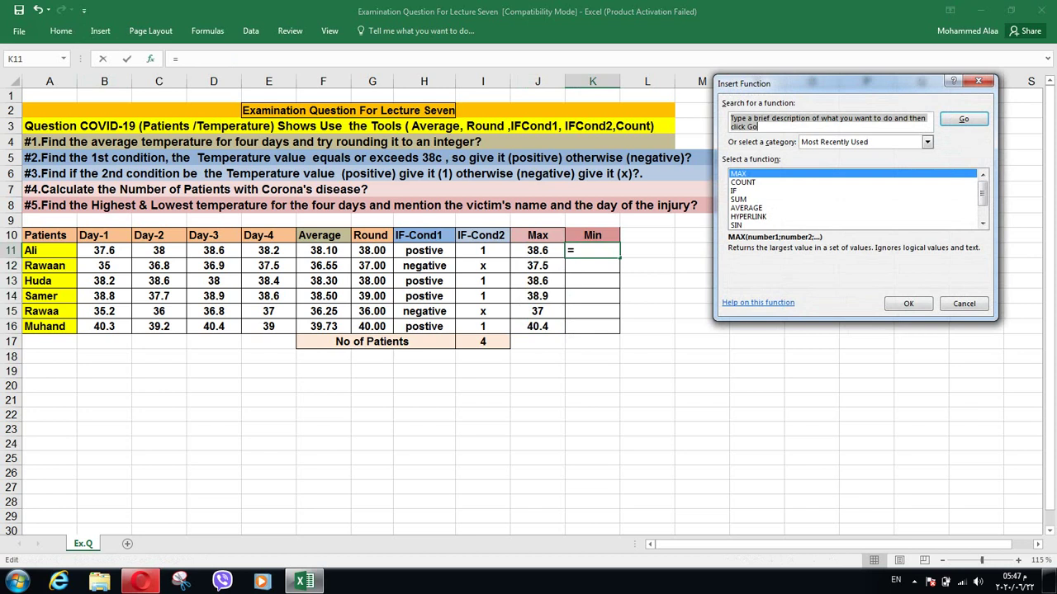
scroll(852, 198, "down", 1)
scroll(852, 198, "up", 1)
scroll(852, 198, "down", 1)
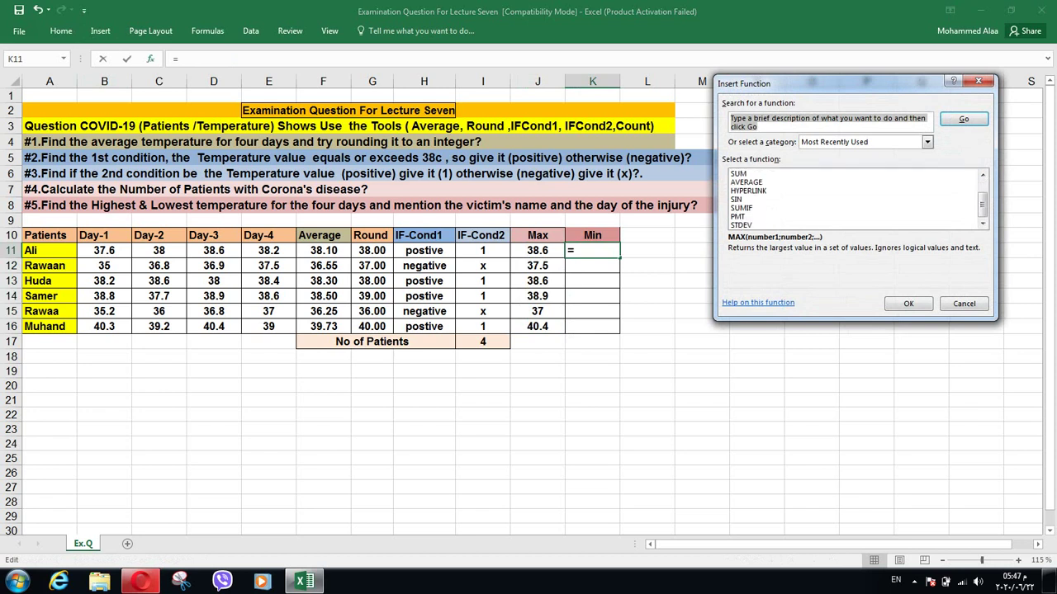
scroll(852, 199, "up", 1)
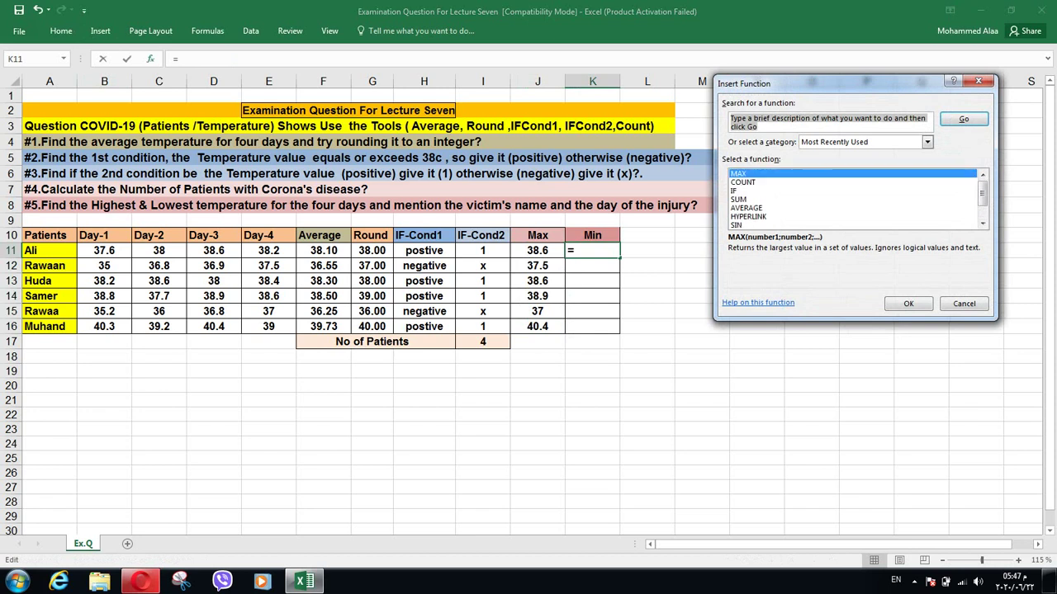
left_click(908, 302)
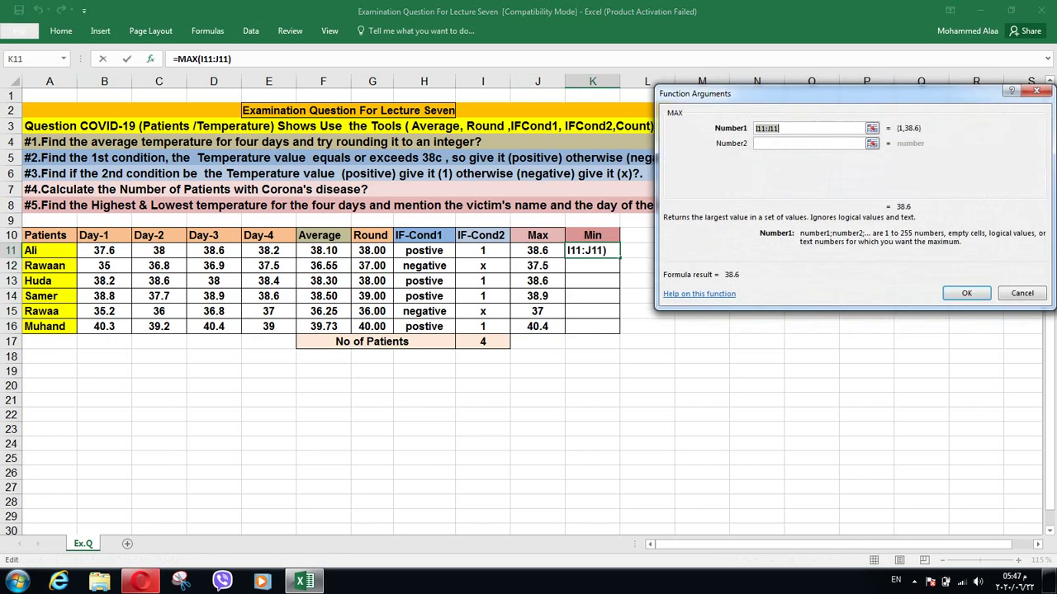
key("Escape")
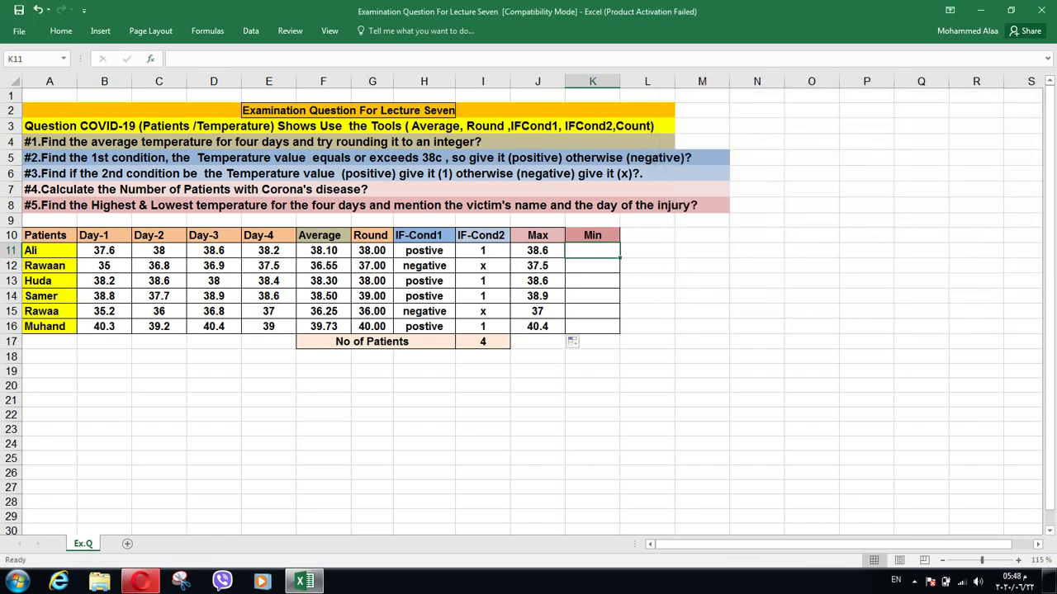
- Enter a MIN formula over B11:E11 in K11 of the Min column and fill it down to K16
type("=")
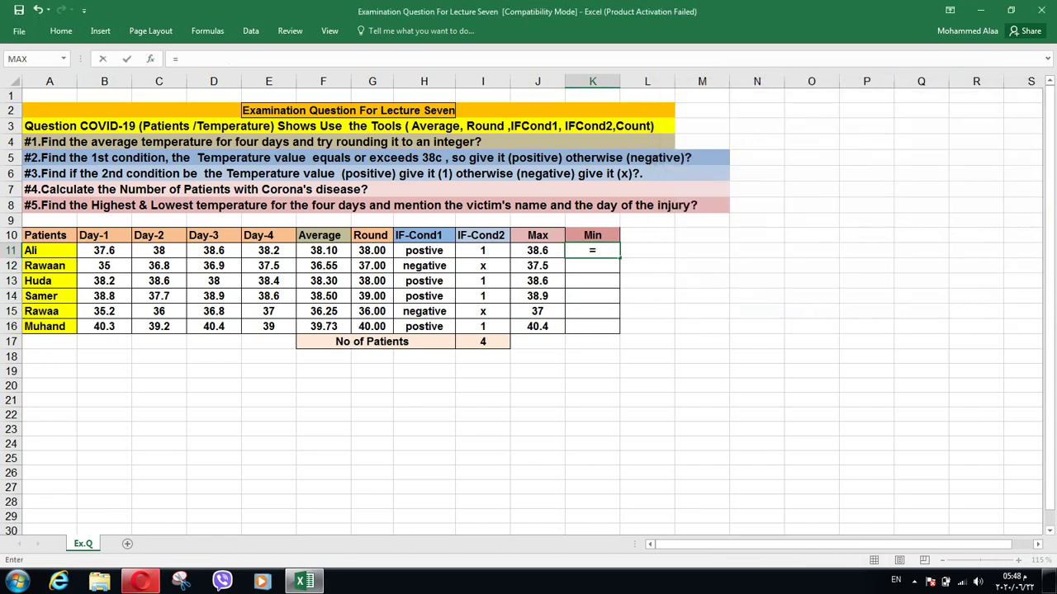
type("mi")
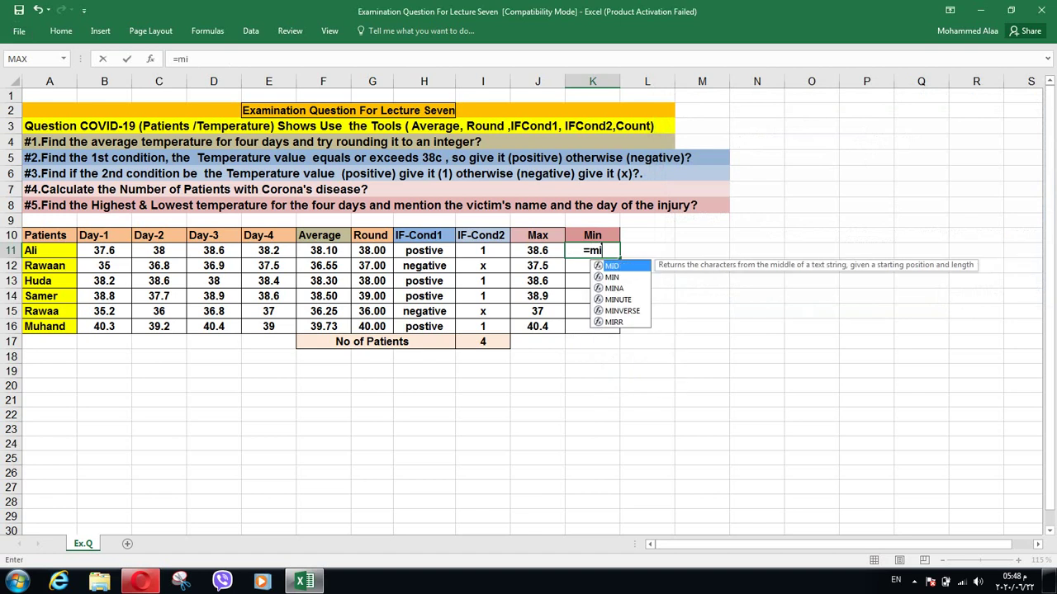
type("n")
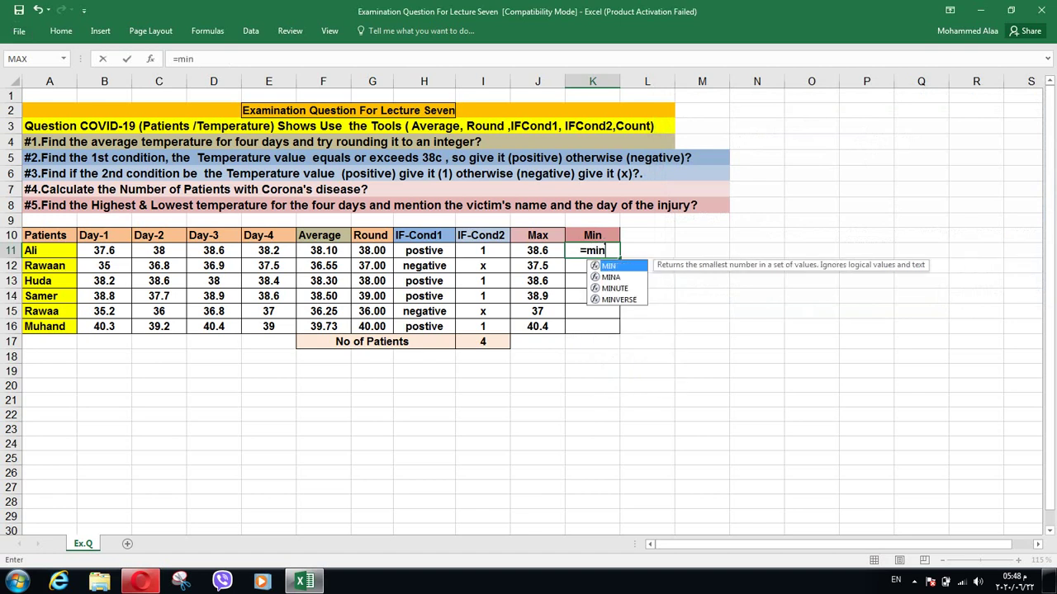
key("Tab")
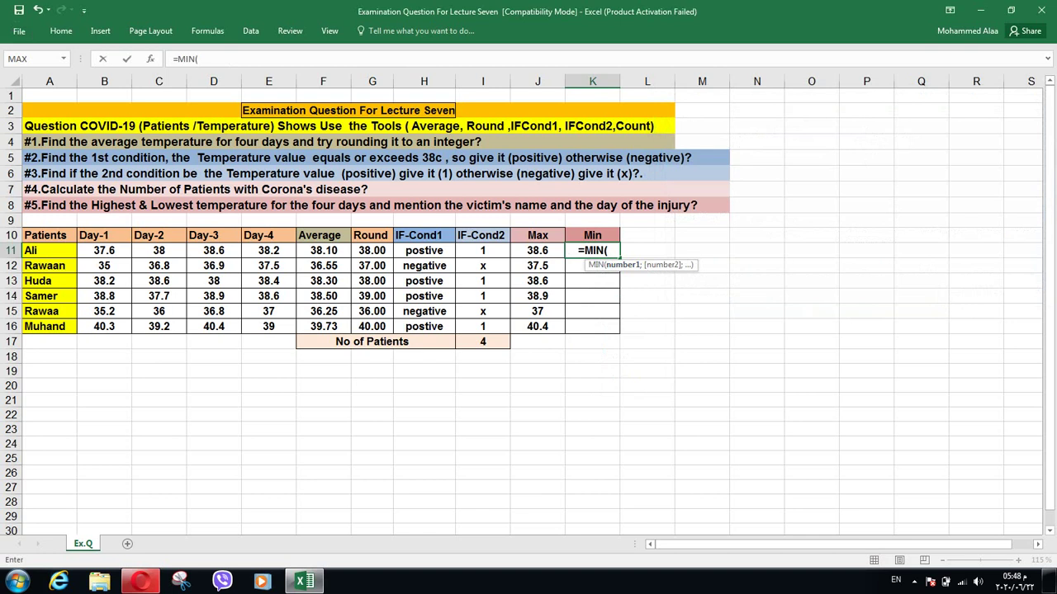
left_click_drag(104, 250, 284, 251)
key("Return")
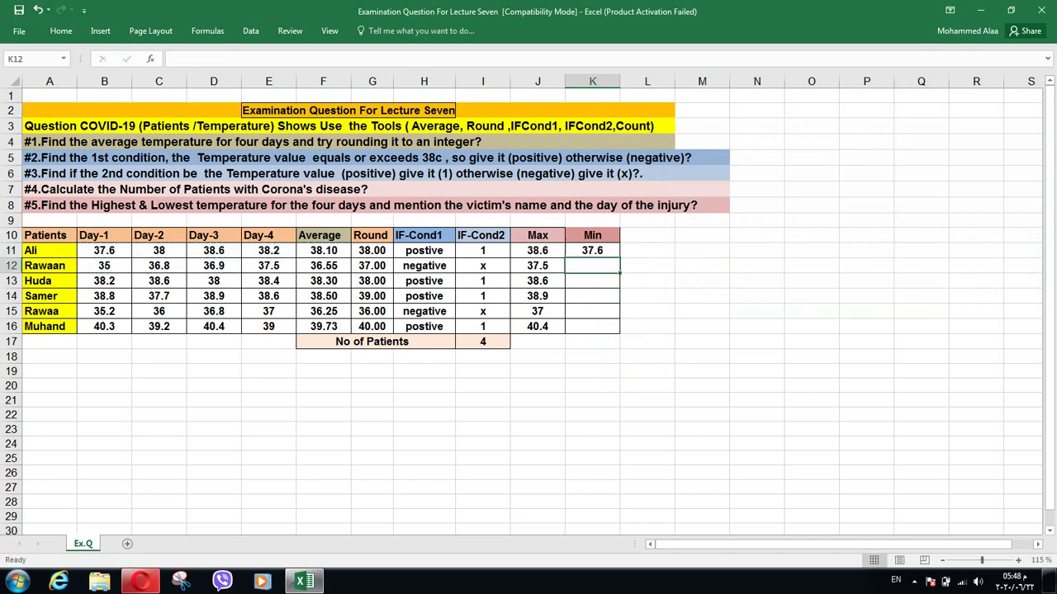
left_click(592, 250)
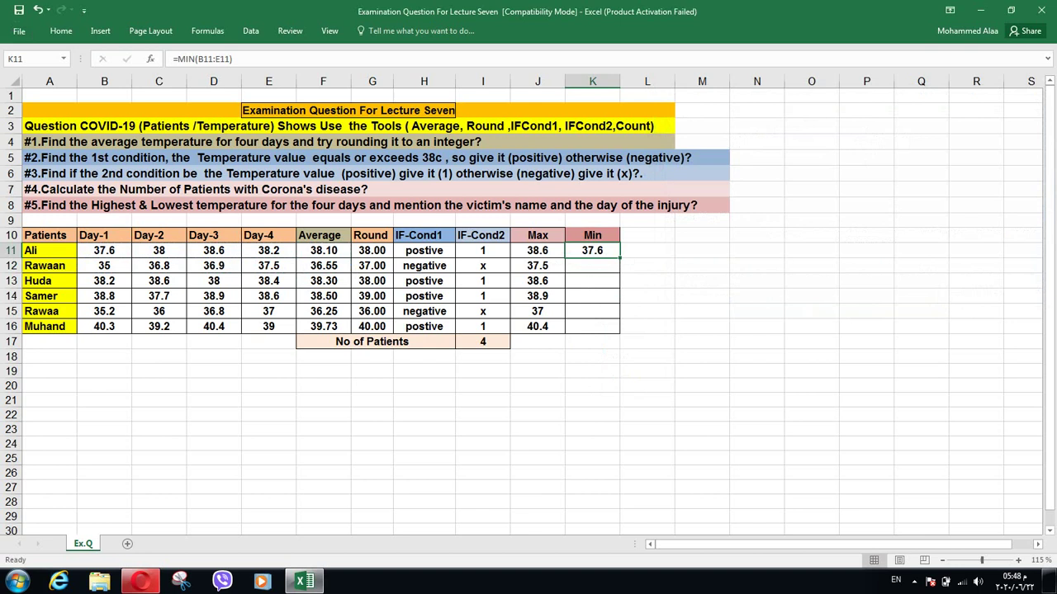
left_click_drag(619, 258, 616, 330)
left_click(592, 266)
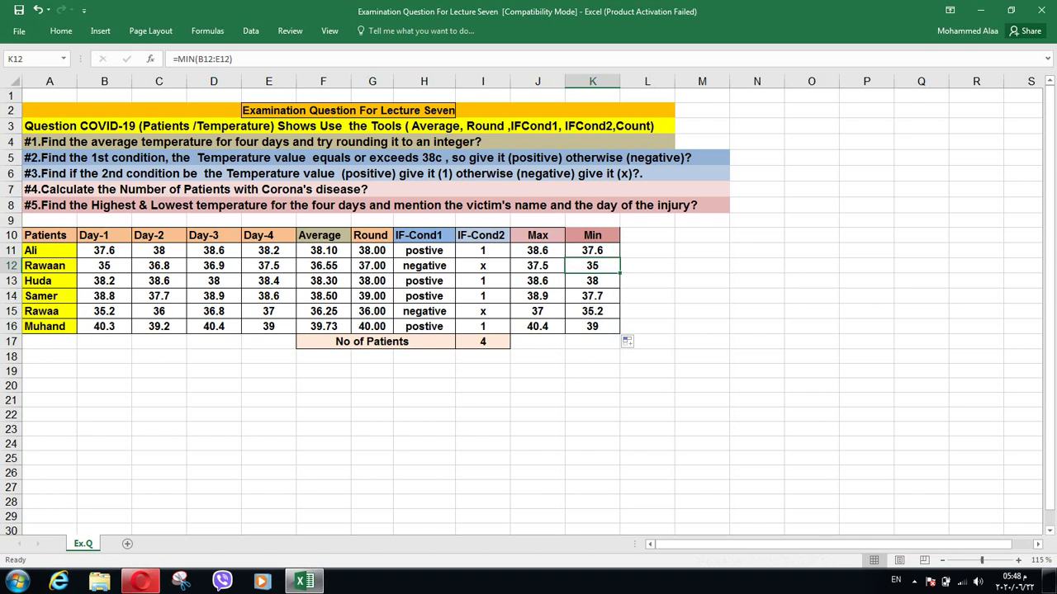
- Highlight the highest temperature in J16 of the Max column and the Day-1 cell B16 with yellow fill
left_click(537, 251)
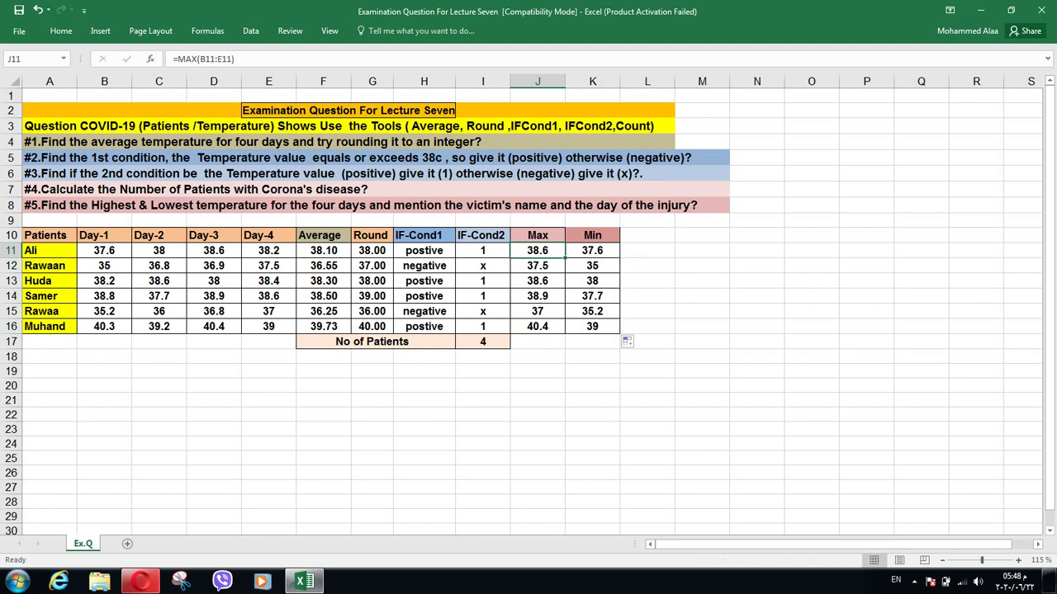
key("ctrl+Down")
left_click(61, 30)
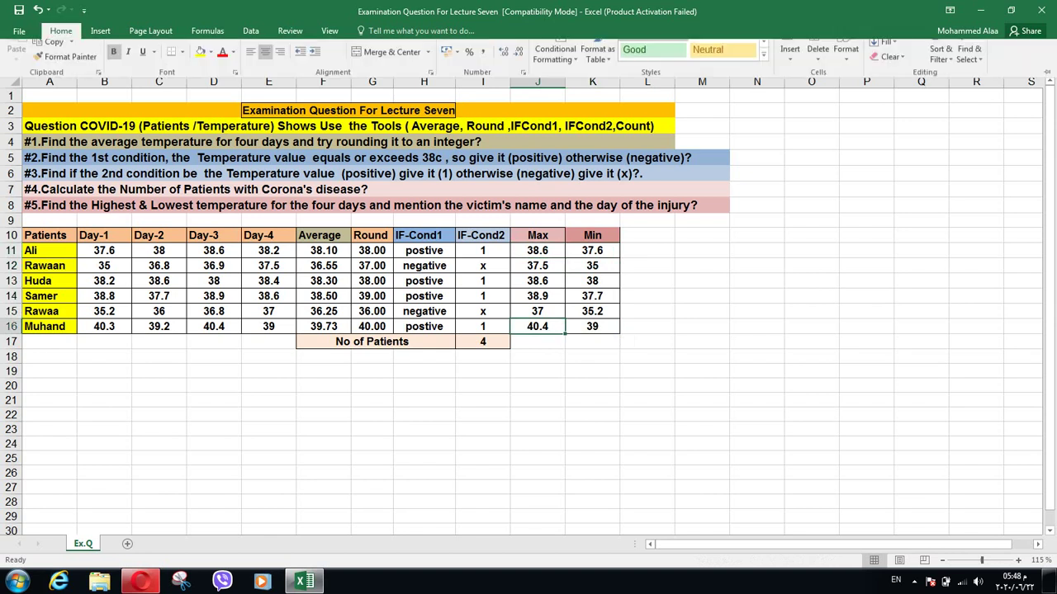
left_click(200, 74)
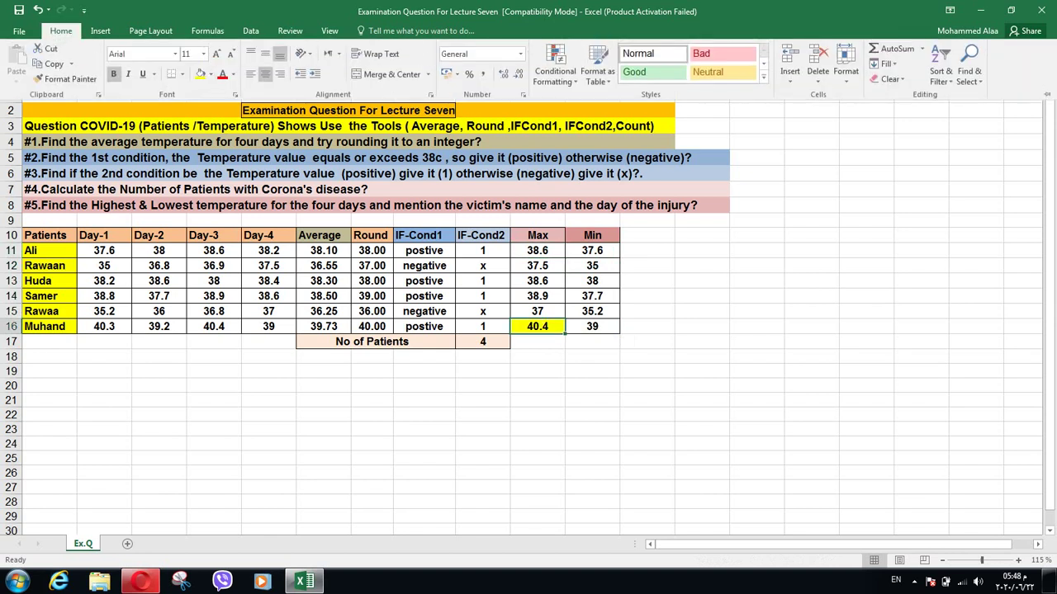
left_click(104, 327)
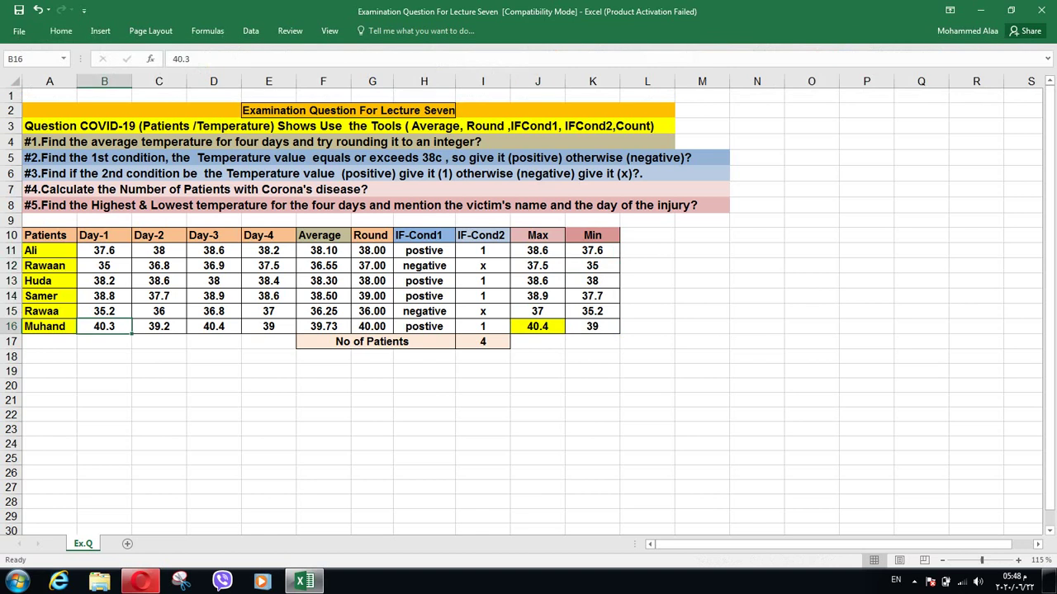
left_click(60, 31)
left_click(200, 74)
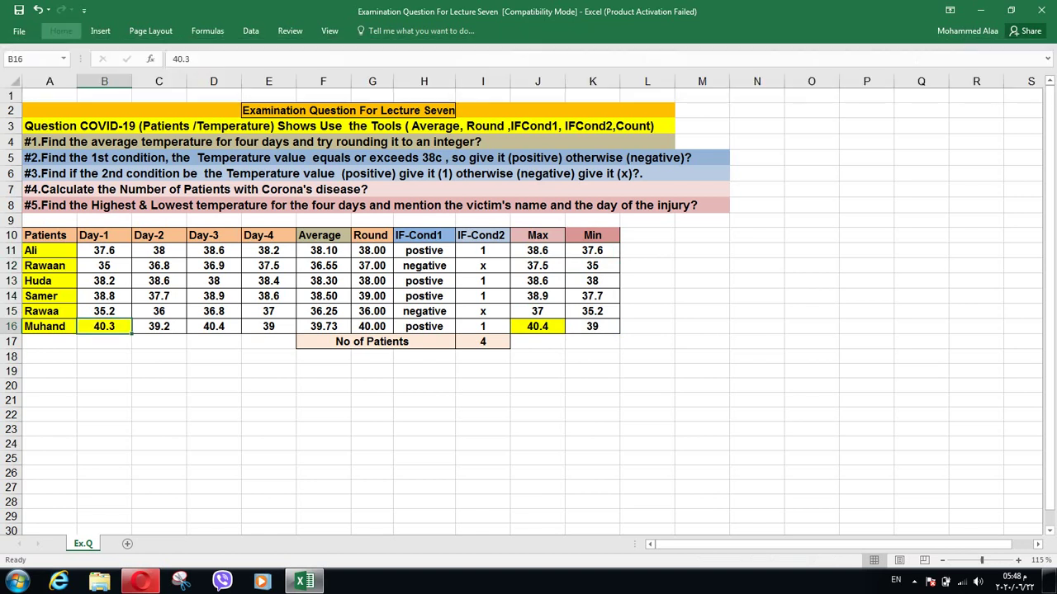
- Highlight the lowest temperature in K12 of the Min column and its matching Day-1 cell B12 with light blue fill
left_click(592, 266)
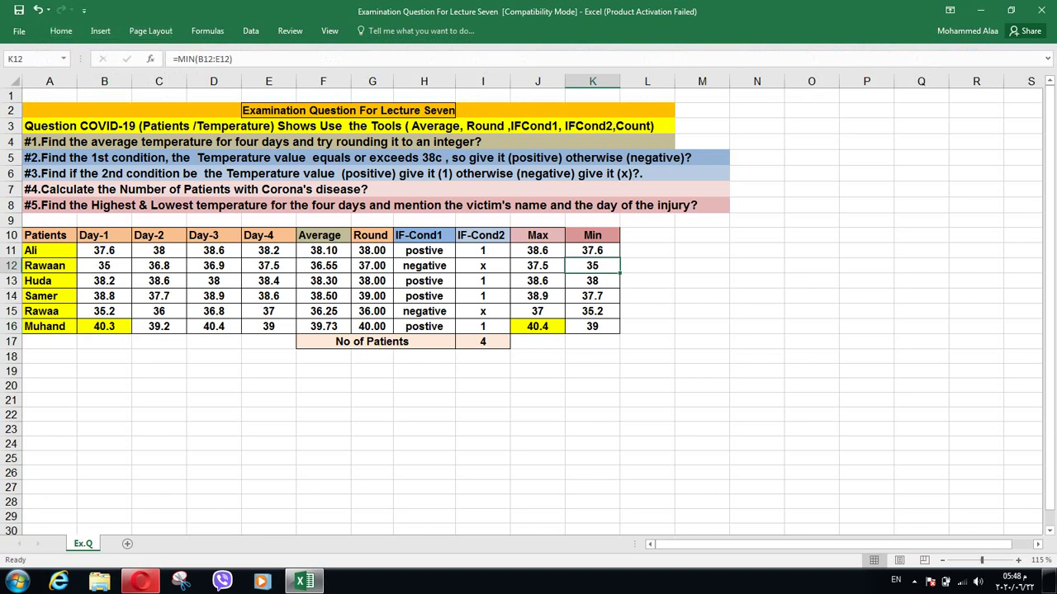
left_click(61, 30)
left_click(211, 74)
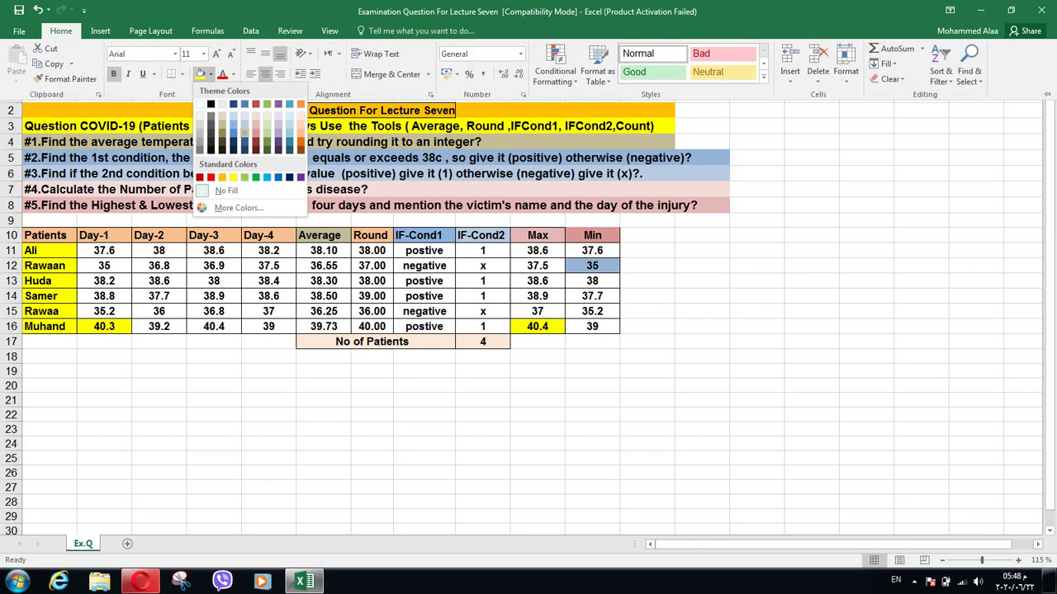
left_click(288, 124)
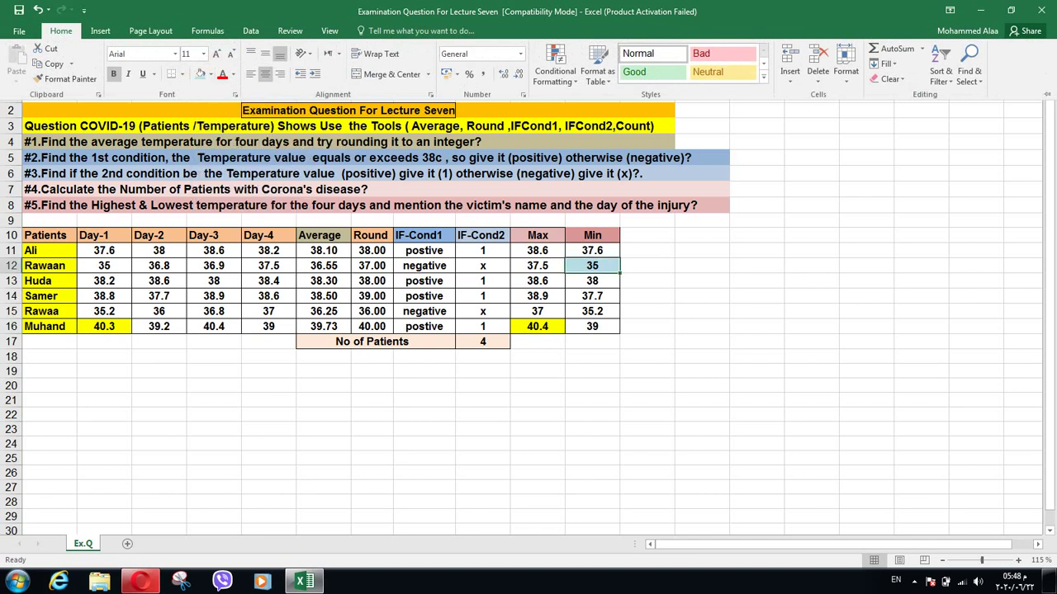
left_click(104, 266)
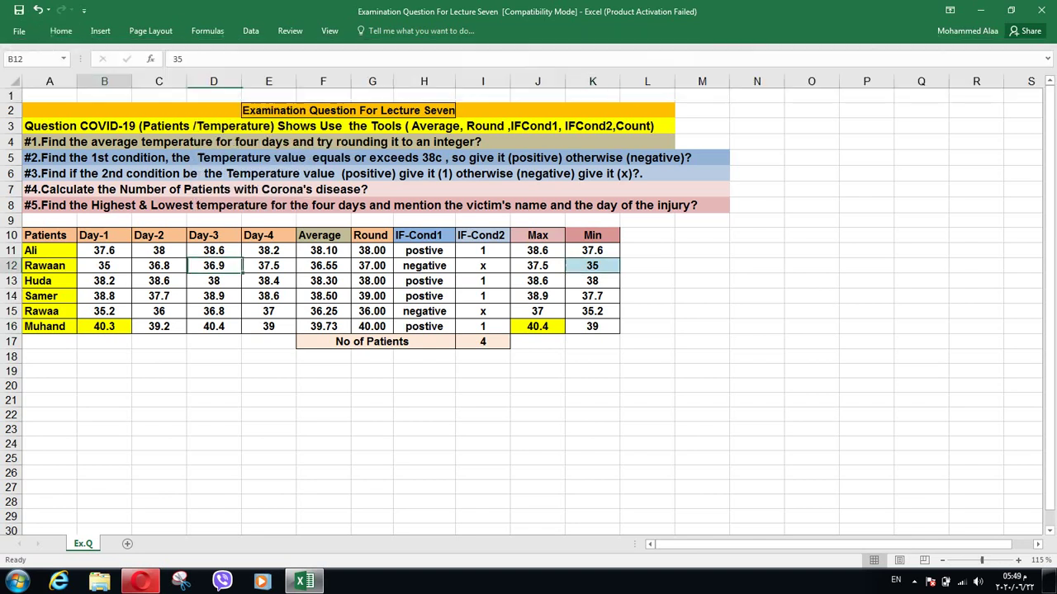
left_click(61, 31)
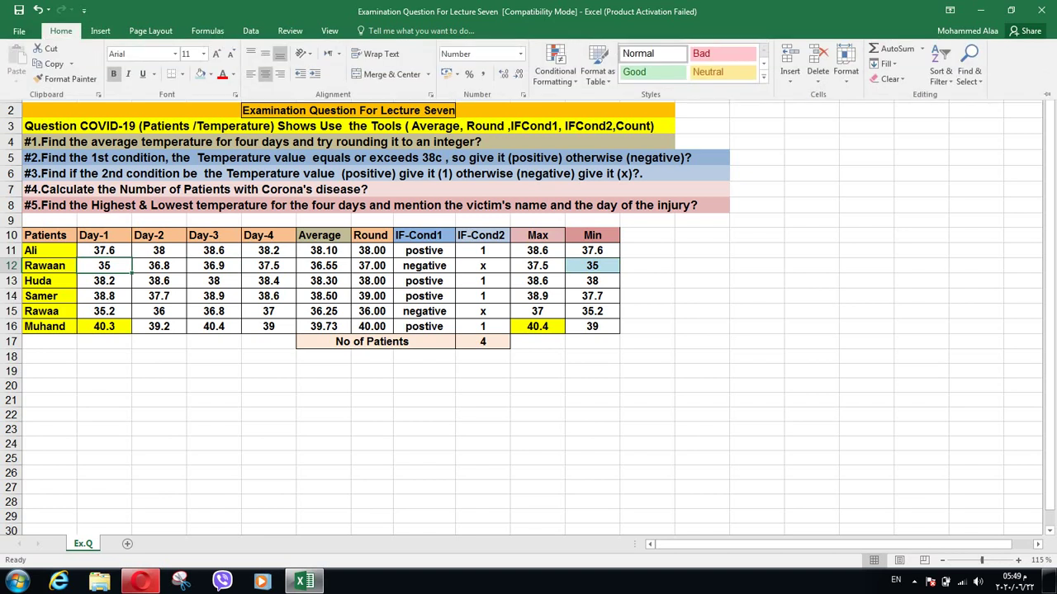
left_click(201, 74)
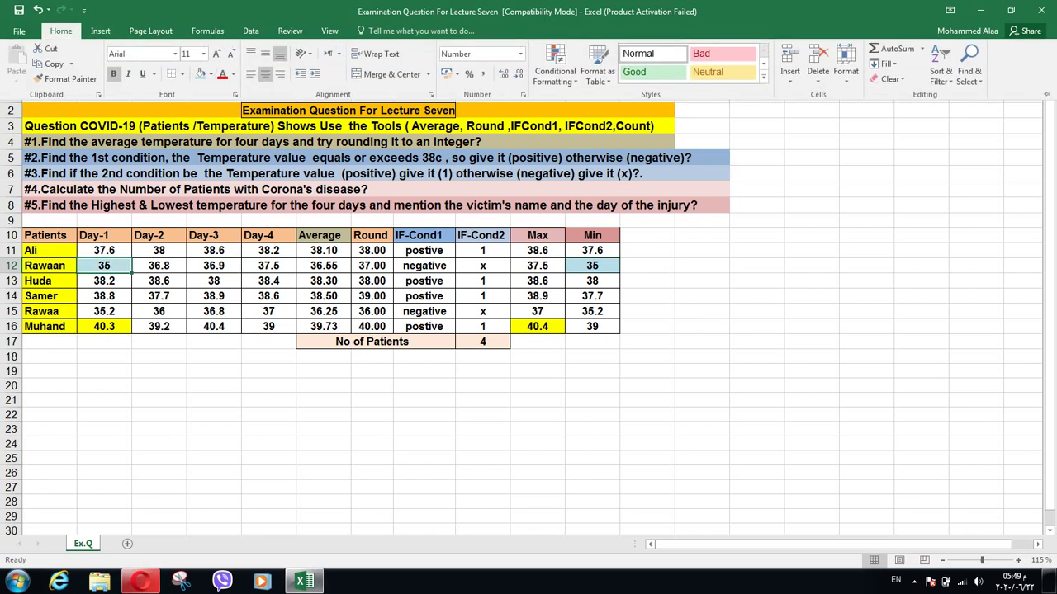
left_click(61, 31)
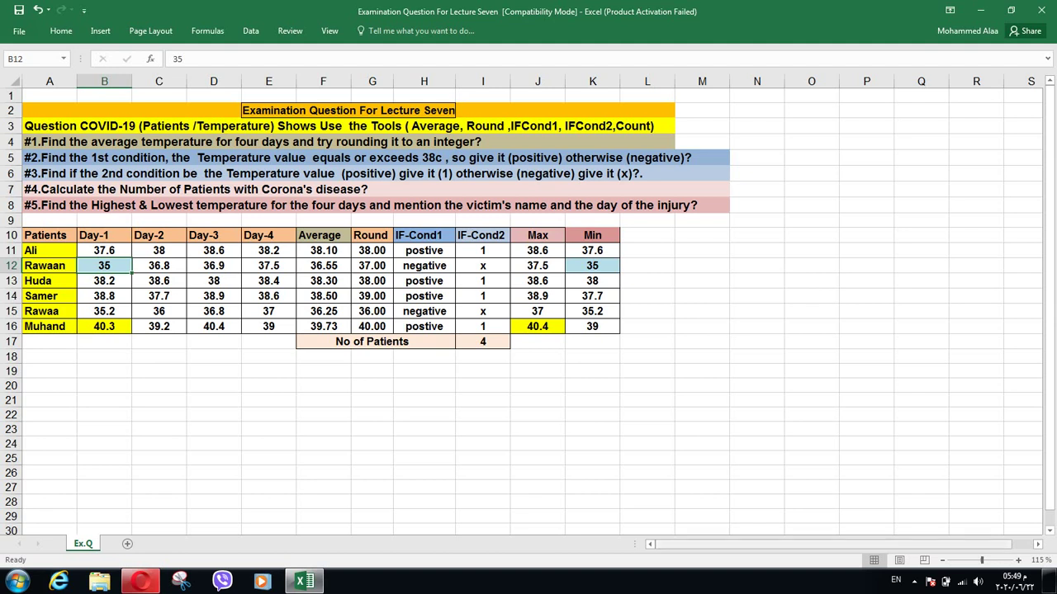
left_click(913, 581)
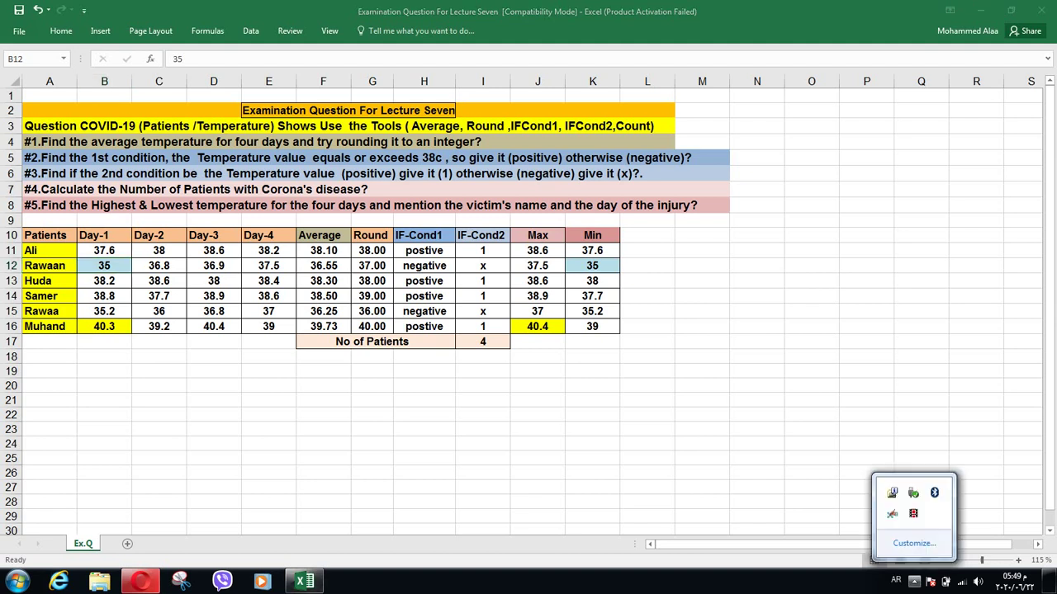